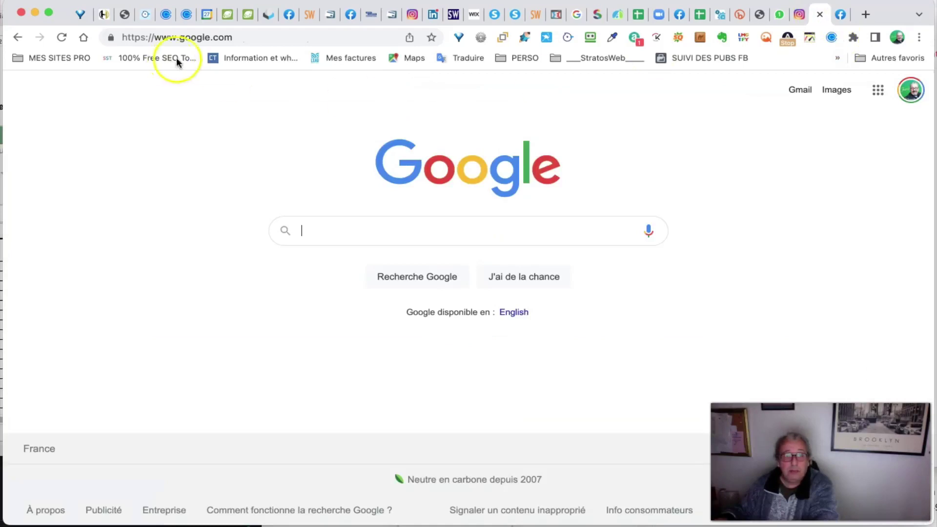
Go to the canva.com website
{"action": "left_click", "coordinate": [241, 37]}
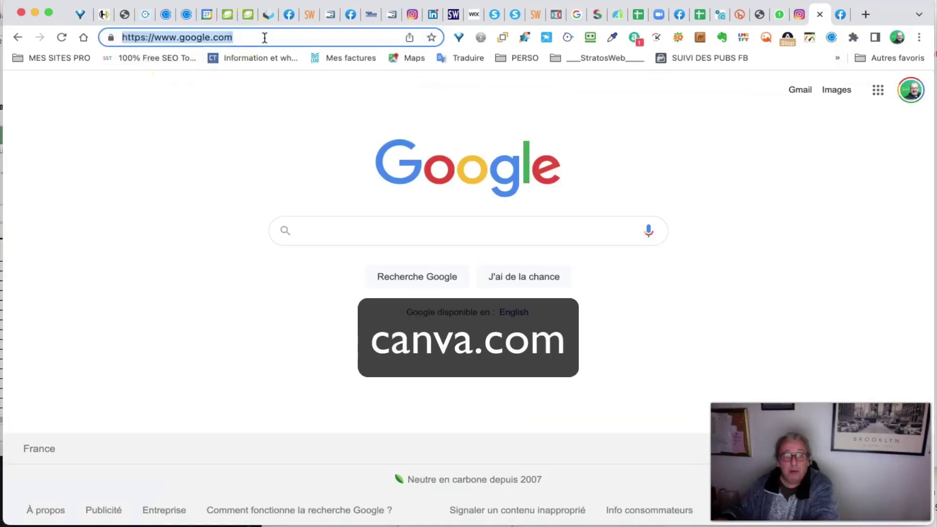
{"action": "type", "text": "canva.c"}
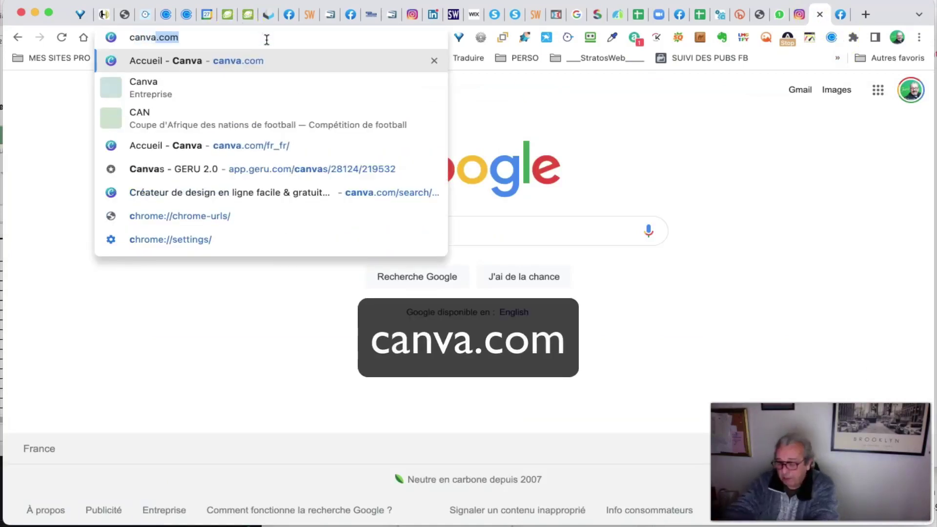
{"action": "type", "text": "om"}
{"action": "key", "text": "Return"}
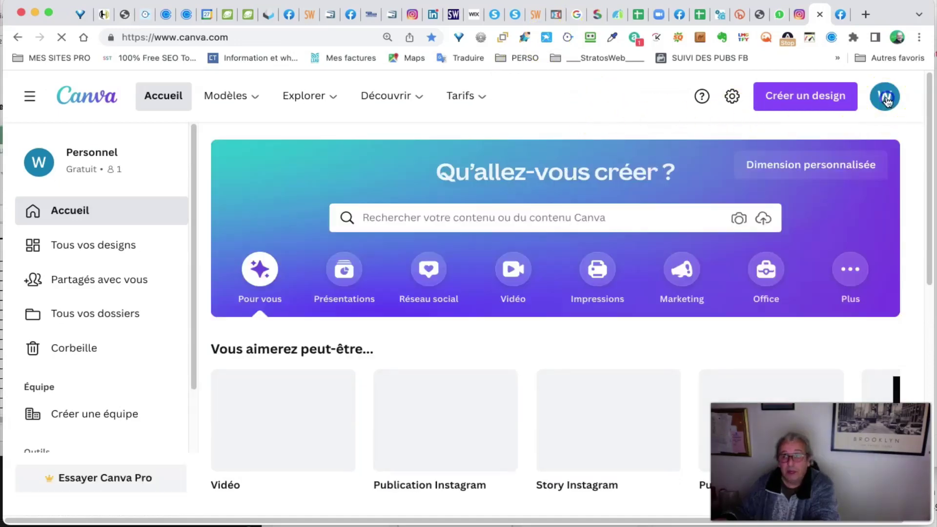
View the account options and the pricing page, and return to the Canva home page
{"action": "left_click", "coordinate": [885, 98]}
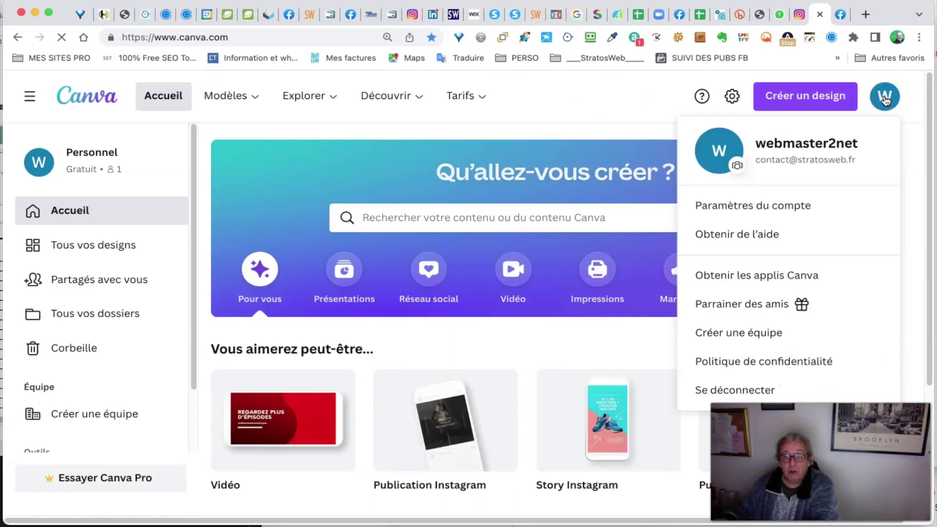
{"action": "left_click", "coordinate": [480, 97]}
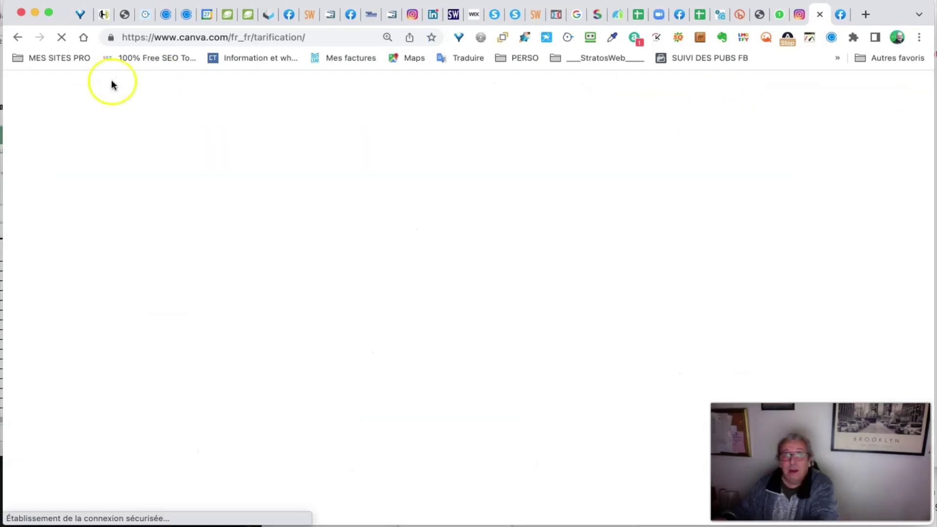
{"action": "left_click", "coordinate": [15, 38]}
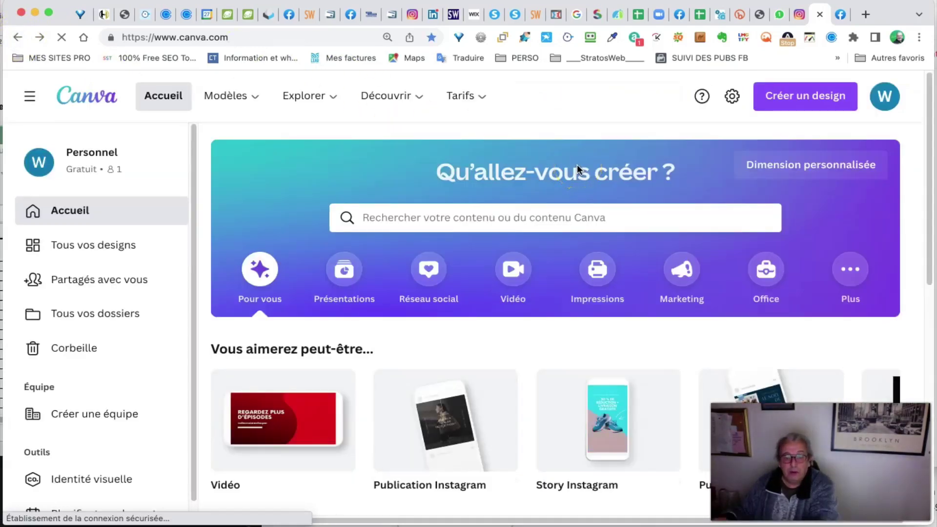
Create a blank Facebook cover design (Couverture Facebook, 1640 × 924 px) from the social network formats
{"action": "left_click", "coordinate": [424, 277]}
{"action": "scroll", "coordinate": [604, 379], "scroll_direction": "down", "scroll_amount": 3}
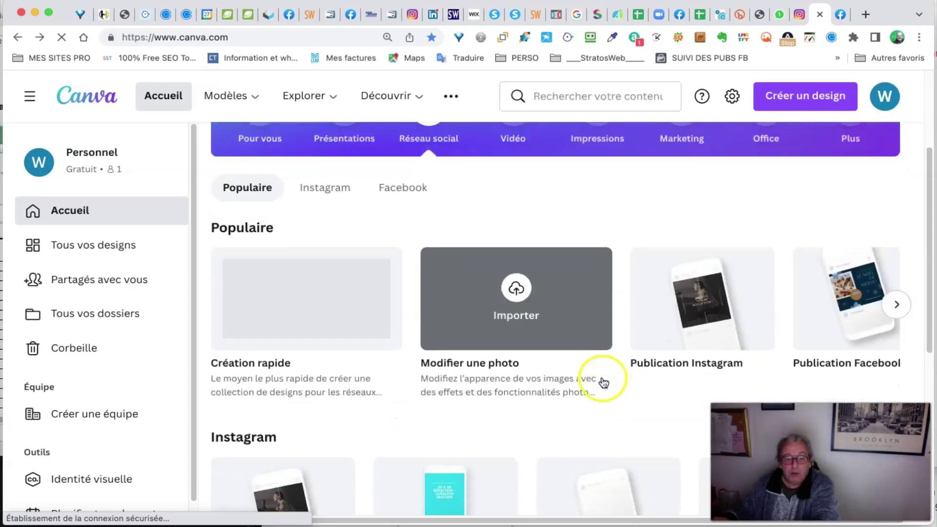
{"action": "scroll", "coordinate": [603, 381], "scroll_direction": "down", "scroll_amount": 4}
{"action": "scroll", "coordinate": [603, 380], "scroll_direction": "up", "scroll_amount": 2}
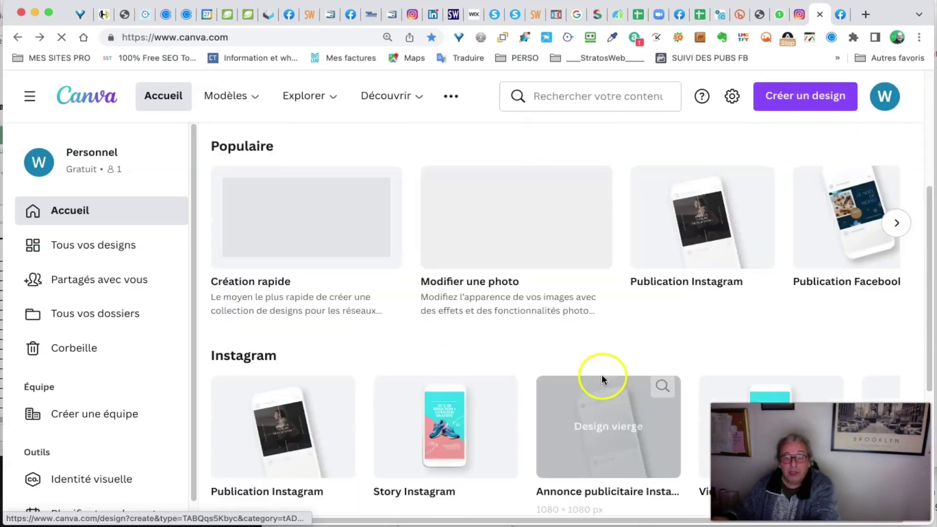
{"action": "scroll", "coordinate": [603, 376], "scroll_direction": "down", "scroll_amount": 1}
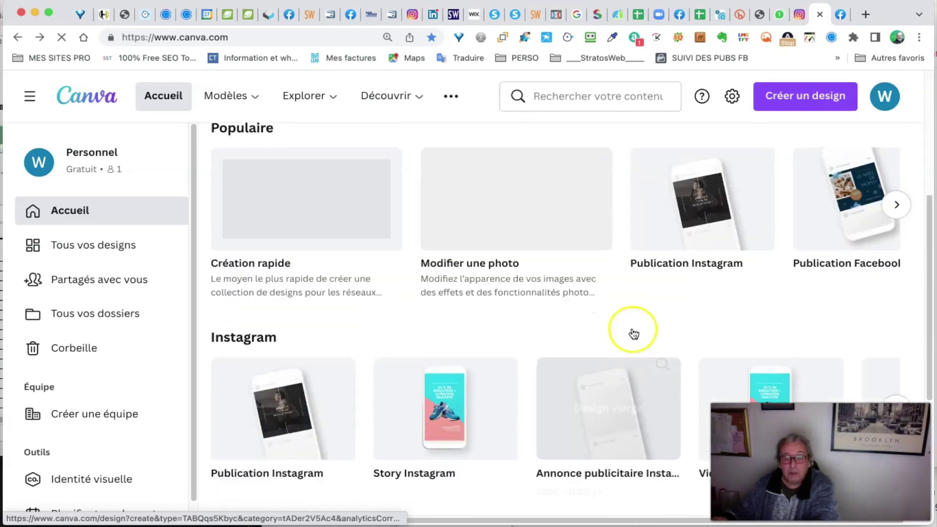
{"action": "scroll", "coordinate": [633, 334], "scroll_direction": "down", "scroll_amount": 5}
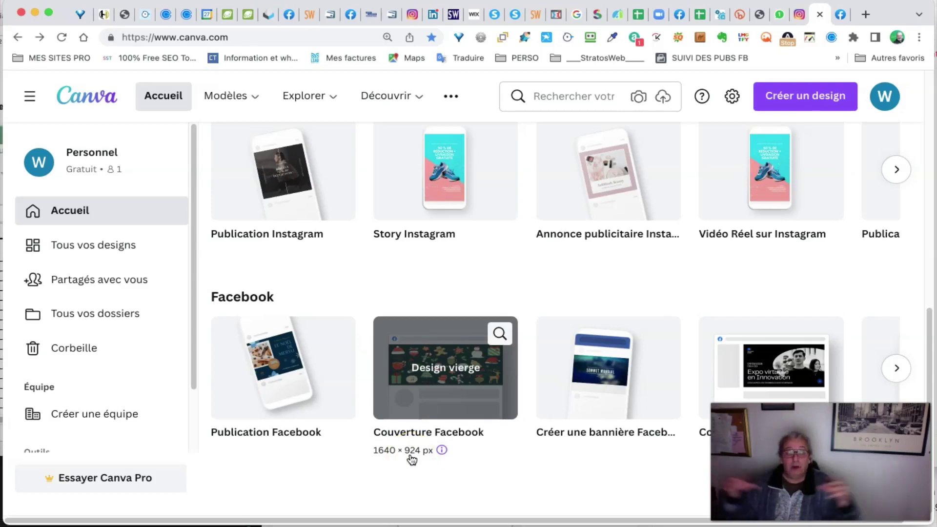
{"action": "left_click", "coordinate": [441, 379]}
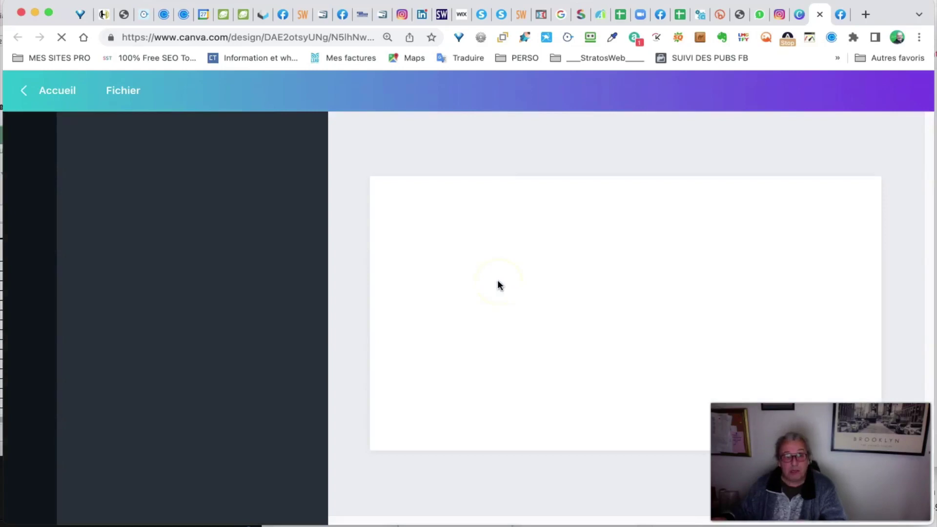
{"action": "left_click", "coordinate": [562, 292]}
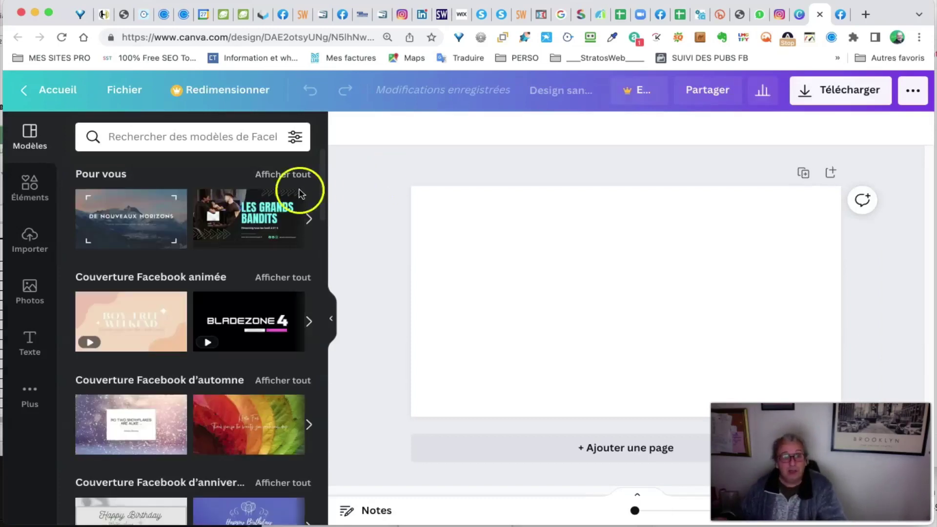
Browse the Facebook cover templates by theme, such as beauty, summer, wedding, winter, fashion and education
{"action": "scroll", "coordinate": [176, 272], "scroll_direction": "down", "scroll_amount": 5}
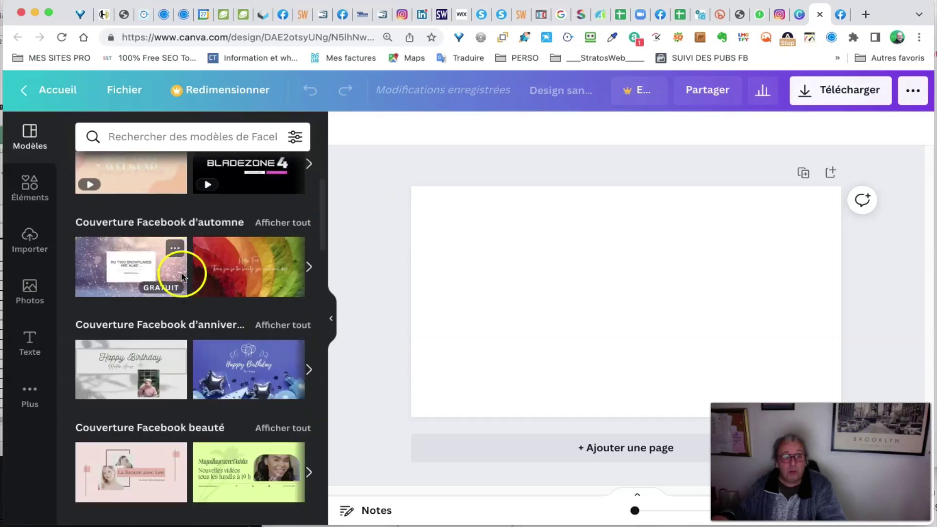
{"action": "scroll", "coordinate": [189, 279], "scroll_direction": "down", "scroll_amount": 10}
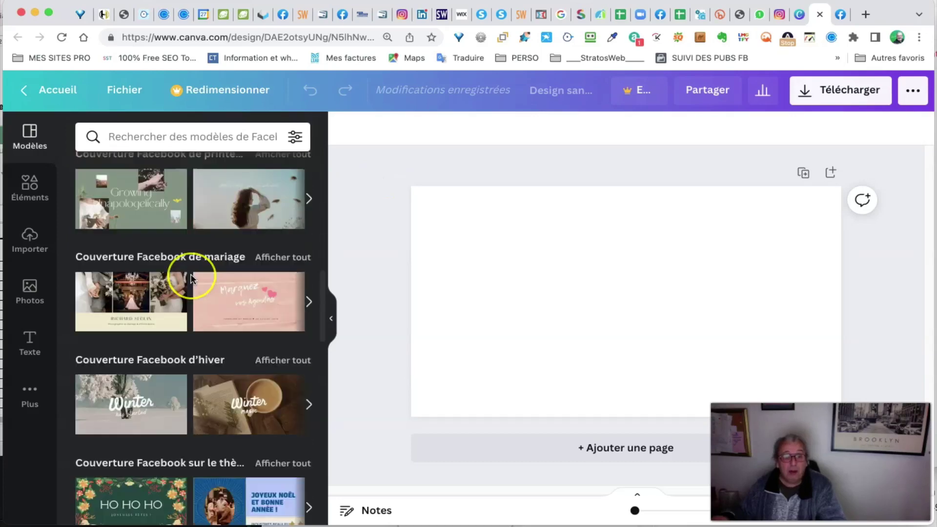
{"action": "scroll", "coordinate": [191, 279], "scroll_direction": "down", "scroll_amount": 4}
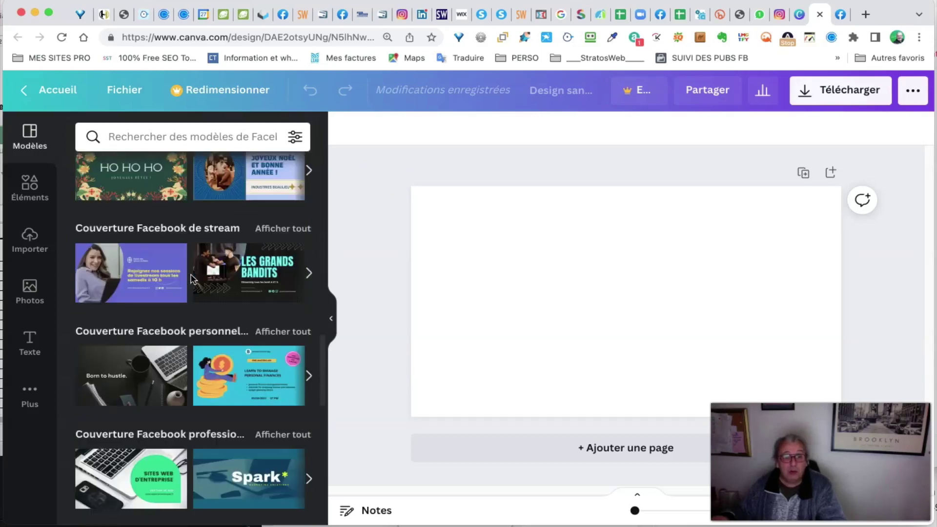
{"action": "scroll", "coordinate": [191, 279], "scroll_direction": "down", "scroll_amount": 6}
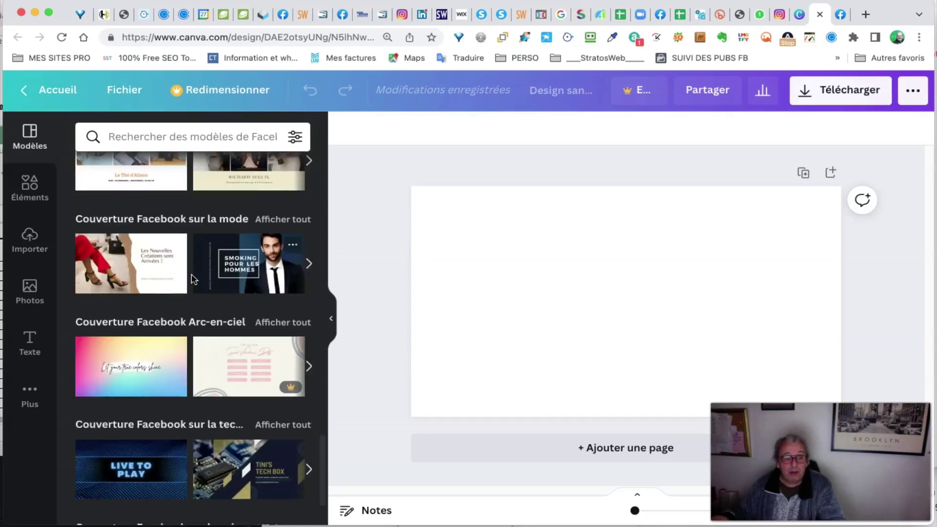
{"action": "scroll", "coordinate": [195, 281], "scroll_direction": "down", "scroll_amount": 9}
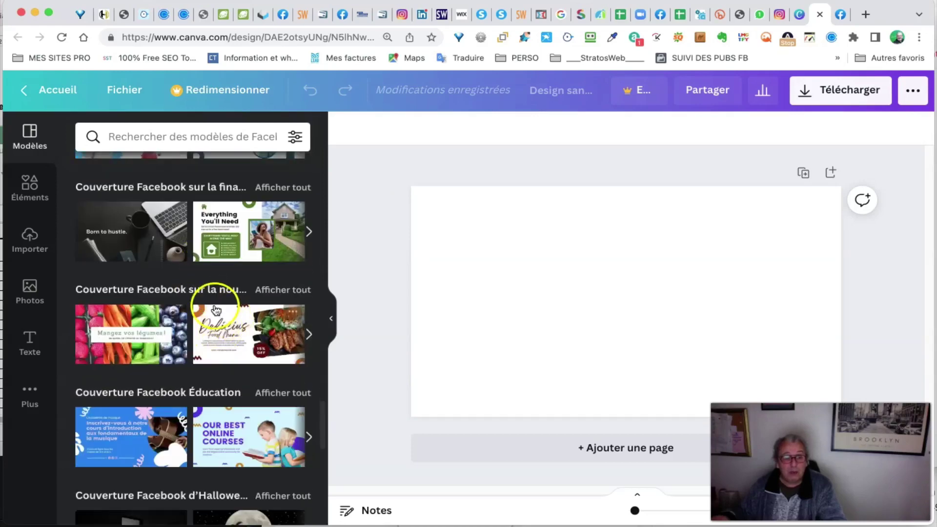
{"action": "scroll", "coordinate": [210, 274], "scroll_direction": "up", "scroll_amount": 6}
{"action": "scroll", "coordinate": [210, 235], "scroll_direction": "up", "scroll_amount": 2}
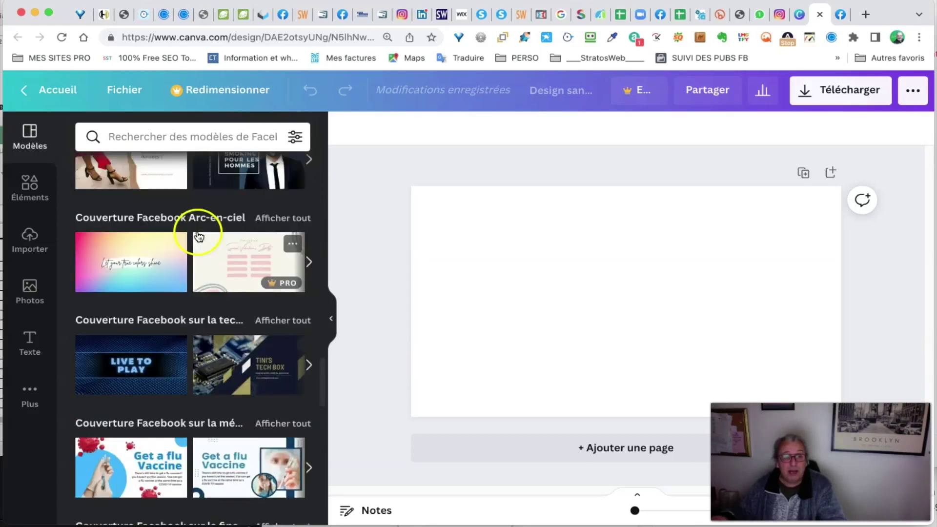
{"action": "scroll", "coordinate": [208, 203], "scroll_direction": "up", "scroll_amount": 10}
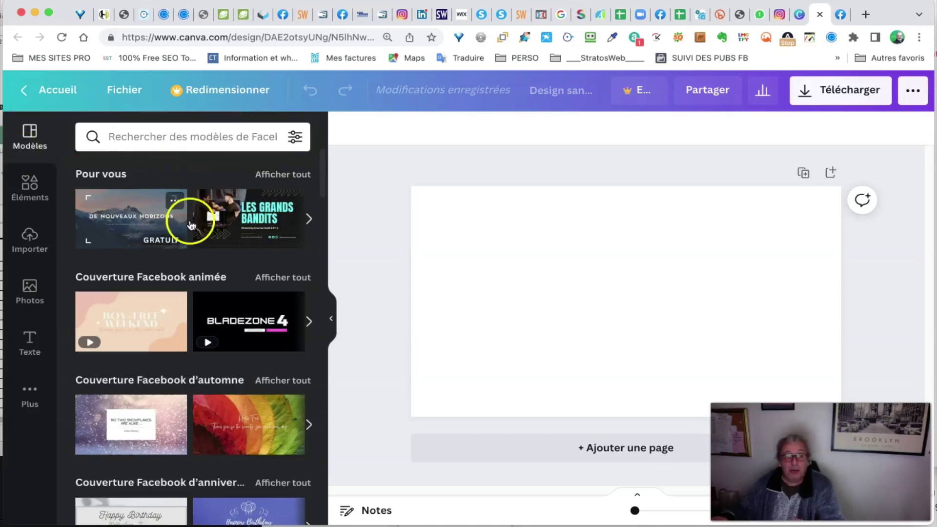
{"action": "scroll", "coordinate": [234, 237], "scroll_direction": "down", "scroll_amount": 6}
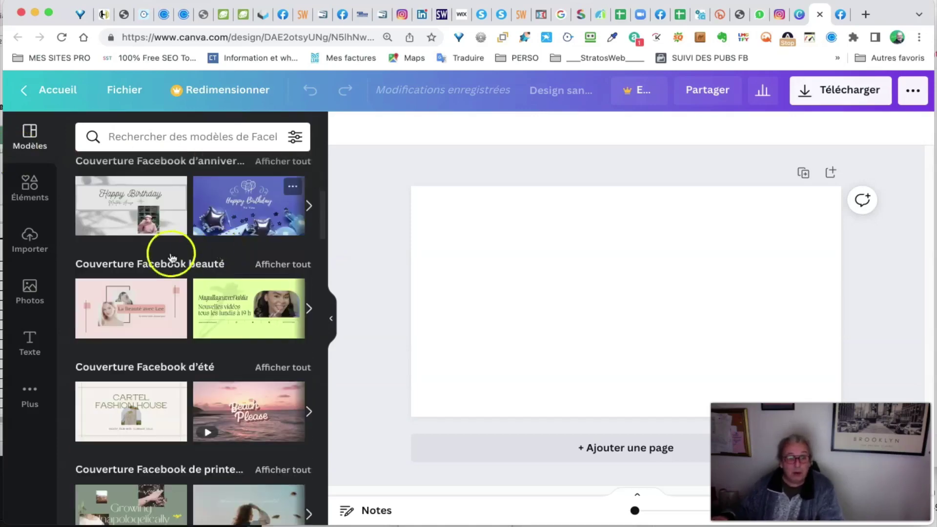
{"action": "scroll", "coordinate": [205, 286], "scroll_direction": "down", "scroll_amount": 1}
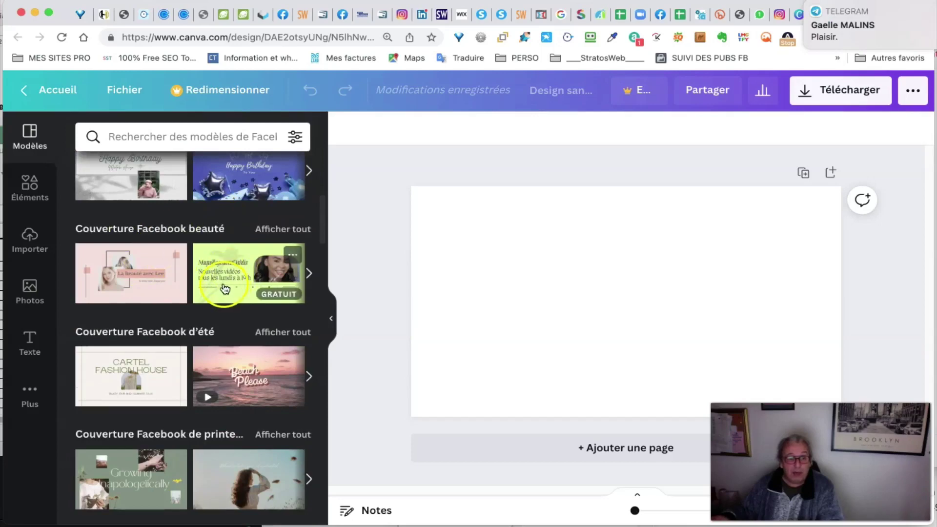
{"action": "scroll", "coordinate": [149, 439], "scroll_direction": "down", "scroll_amount": 4}
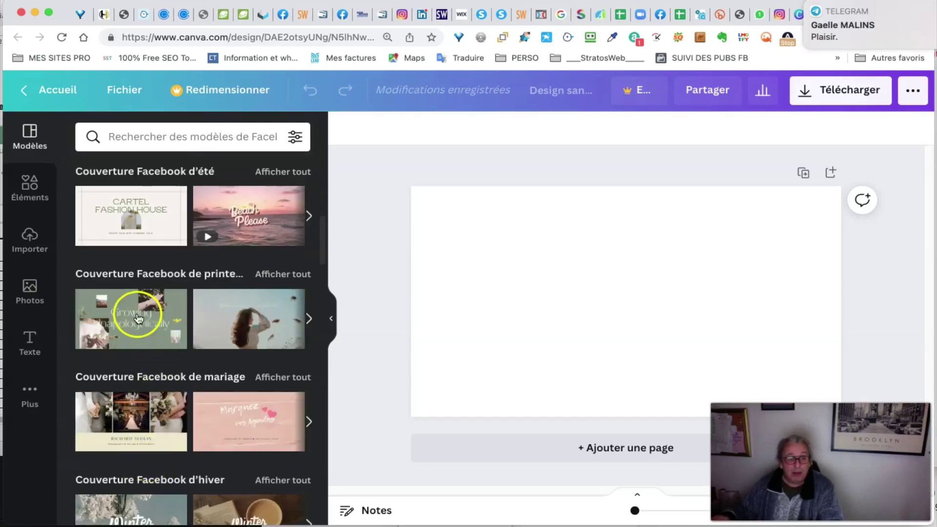
{"action": "scroll", "coordinate": [229, 337], "scroll_direction": "down", "scroll_amount": 3}
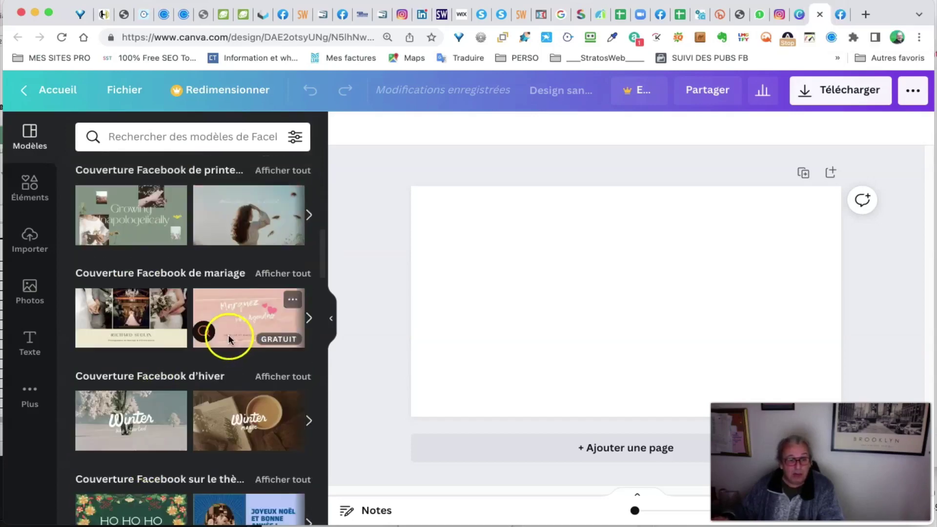
{"action": "scroll", "coordinate": [229, 338], "scroll_direction": "down", "scroll_amount": 3}
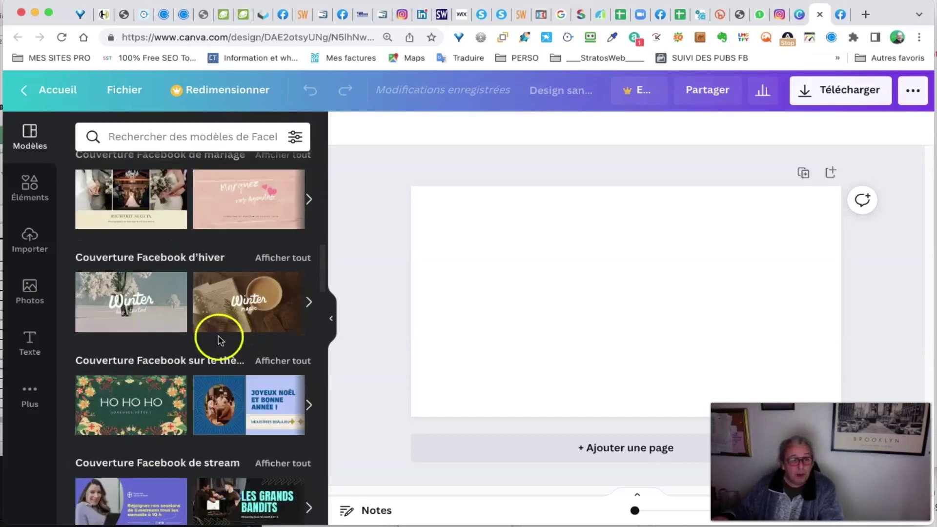
Search the templates for "confiance en soi" and apply the free cherry-blossom template "Découvrez vos rêves" to the page
{"action": "left_click", "coordinate": [149, 134]}
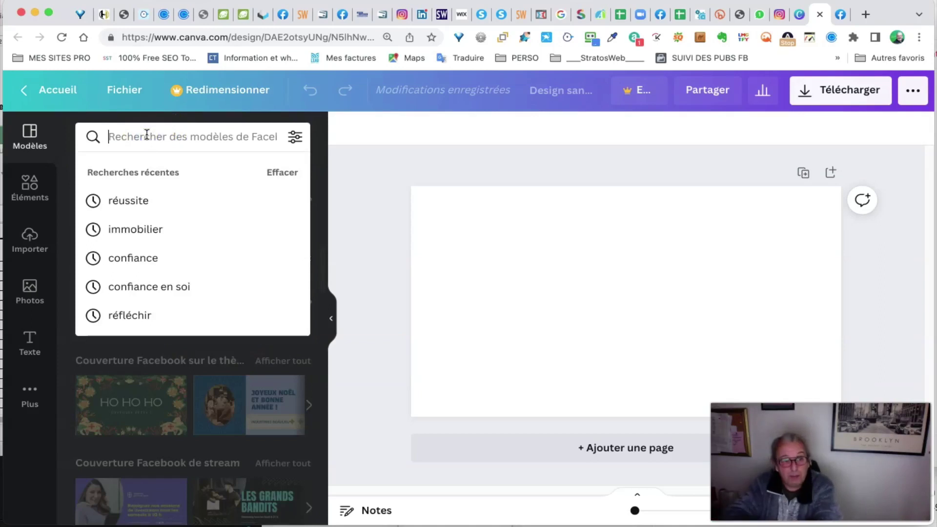
{"action": "left_click", "coordinate": [153, 288]}
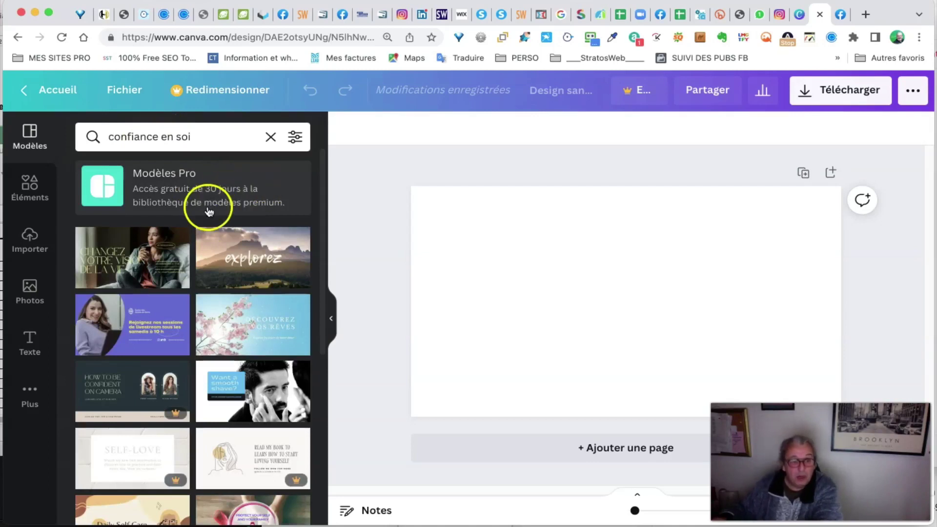
{"action": "scroll", "coordinate": [210, 211], "scroll_direction": "down", "scroll_amount": 1}
{"action": "scroll", "coordinate": [209, 210], "scroll_direction": "down", "scroll_amount": 3}
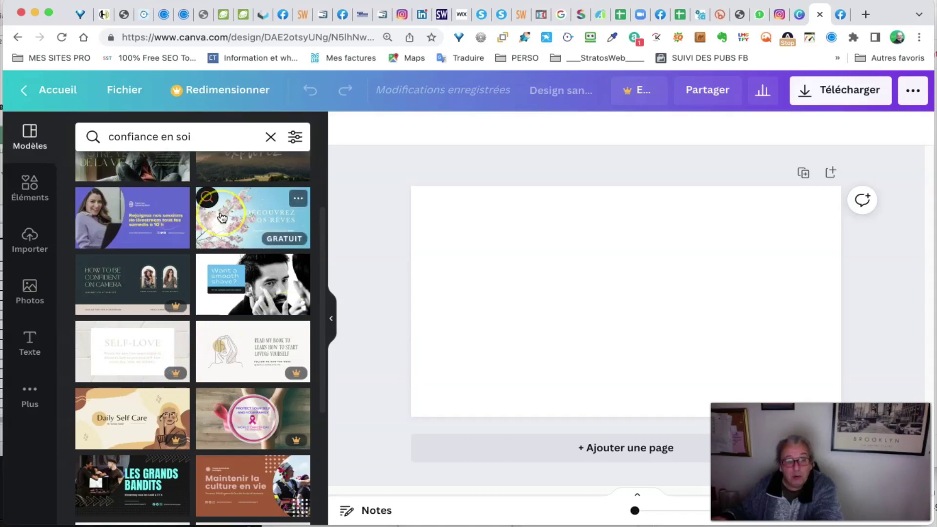
{"action": "left_click", "coordinate": [259, 215]}
{"action": "left_click", "coordinate": [654, 219]}
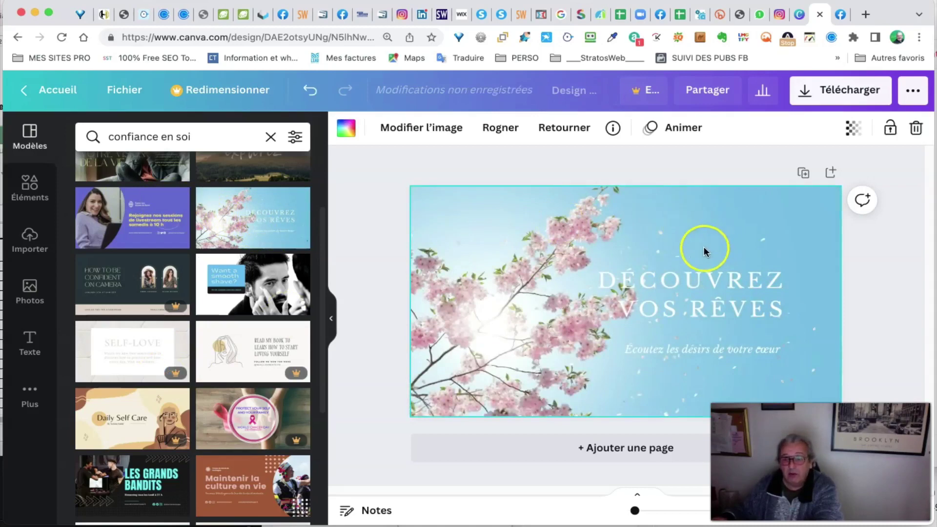
Rotate the text group with the title "Découvrez vos rêves" and its subtitle slightly counter-clockwise
{"action": "left_click", "coordinate": [676, 283]}
{"action": "left_click", "coordinate": [673, 284]}
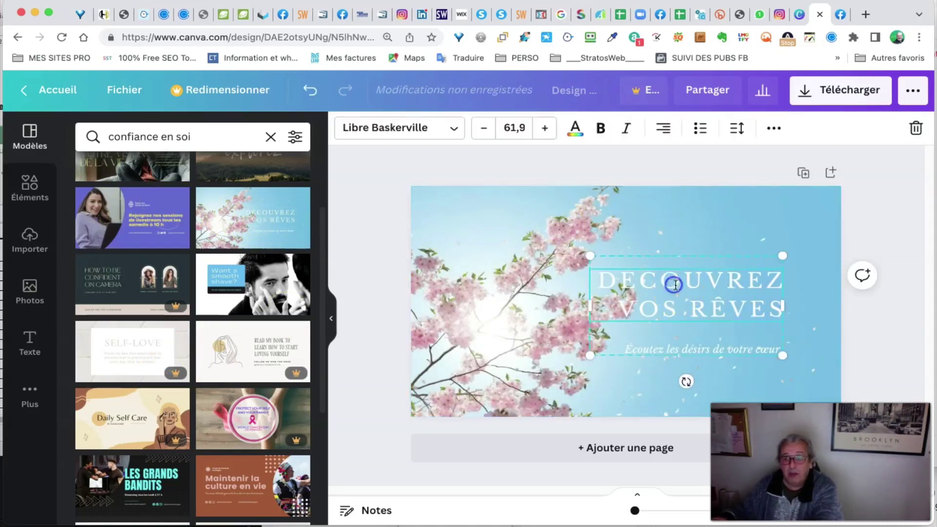
{"action": "left_click", "coordinate": [660, 349]}
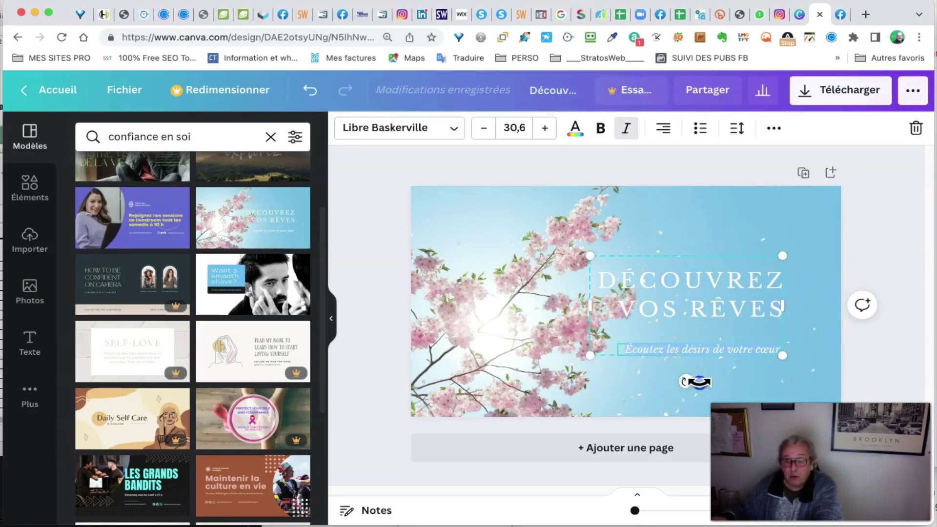
{"action": "left_click_drag", "start_coordinate": [699, 382], "coordinate": [703, 379]}
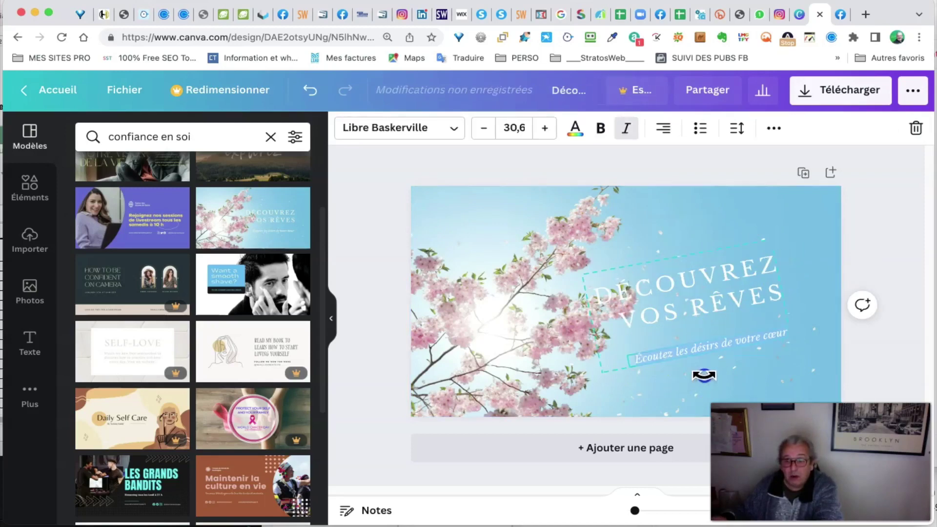
{"action": "left_click", "coordinate": [652, 217]}
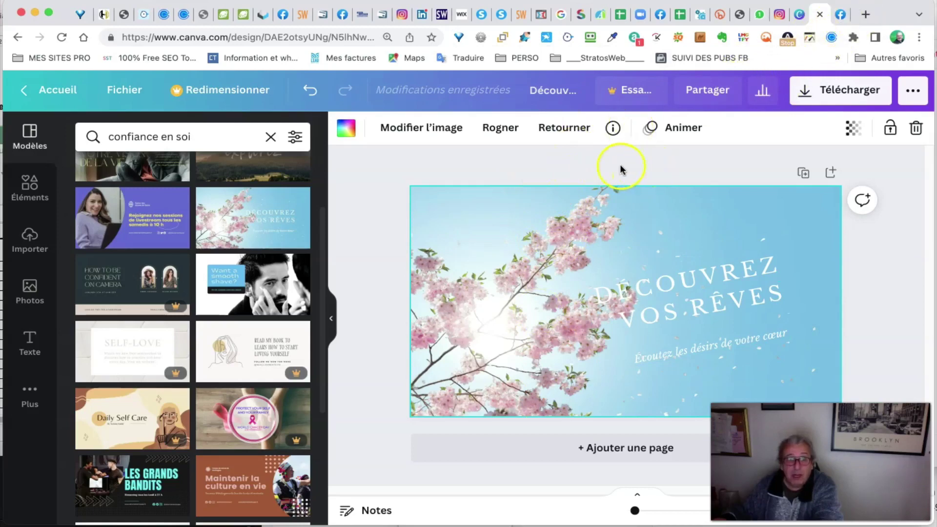
Start creating a new design from the file options and open the custom dimensions form
{"action": "left_click", "coordinate": [126, 93]}
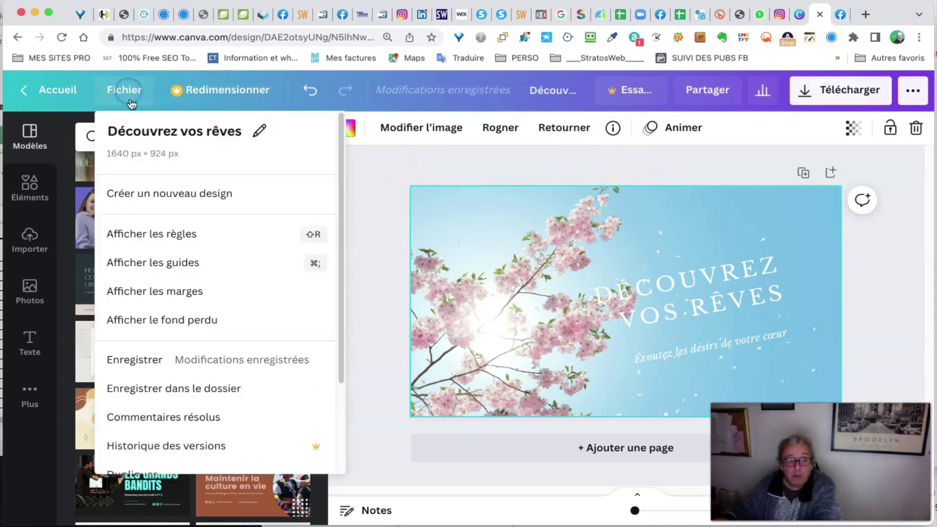
{"action": "left_click", "coordinate": [166, 194]}
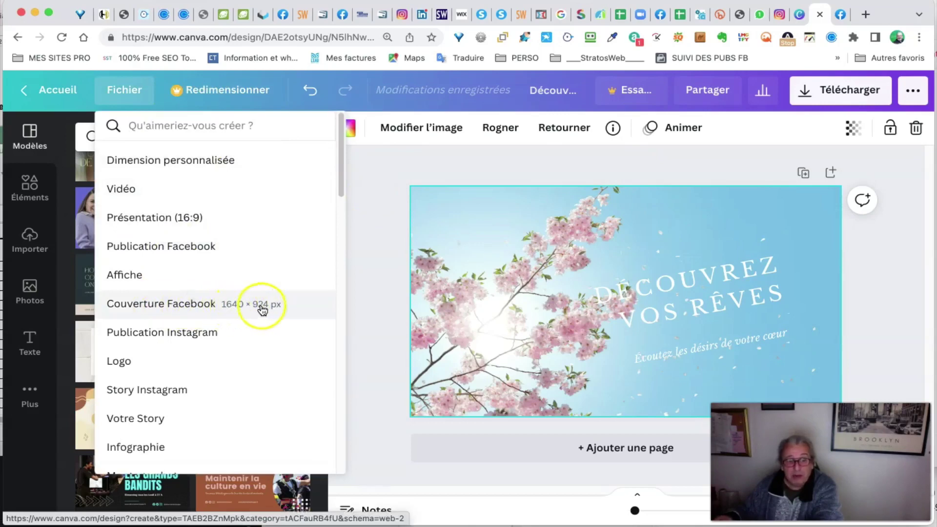
{"action": "left_click", "coordinate": [183, 162]}
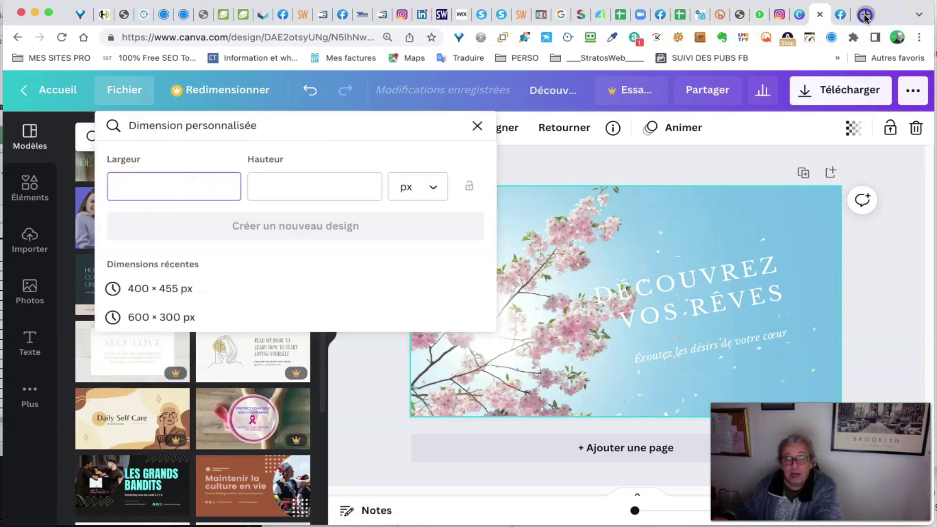
Switch to a new browser tab and search Google for "dimensions photo couverture facebook"
{"action": "key", "text": "super+t"}
{"action": "left_click", "coordinate": [283, 38]}
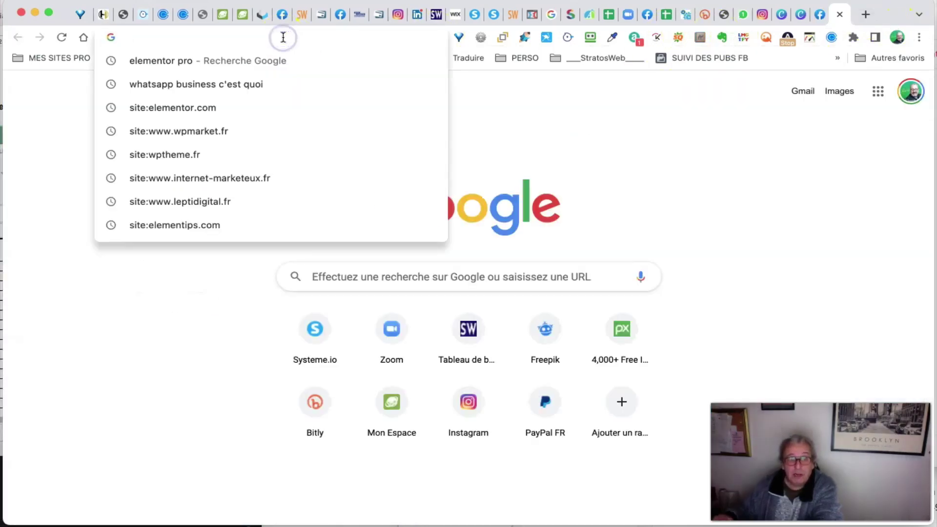
{"action": "type", "text": "dien"}
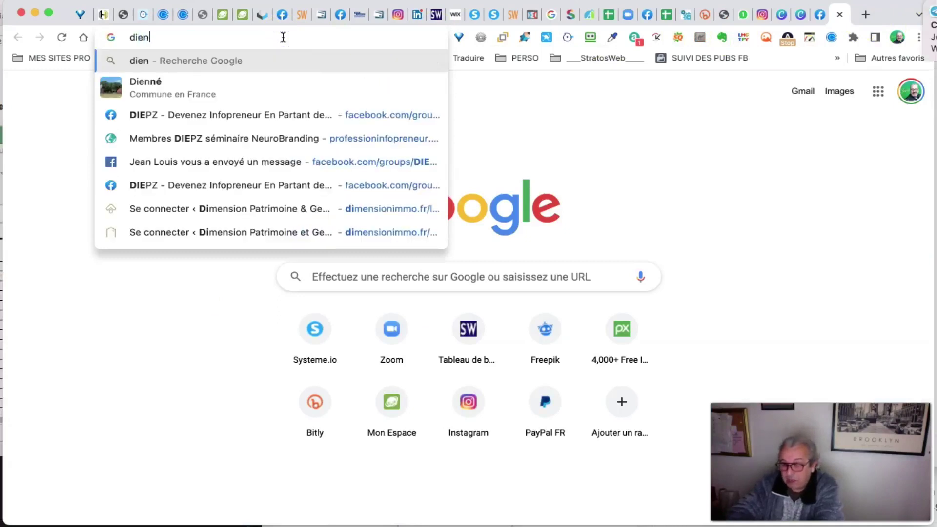
{"action": "type", "text": "sions"}
{"action": "key", "text": "BackSpace"}
{"action": "key", "text": "BackSpace"}
{"action": "key", "text": "BackSpace"}
{"action": "key", "text": "BackSpace"}
{"action": "key", "text": "BackSpace"}
{"action": "key", "text": "BackSpace"}
{"action": "key", "text": "BackSpace"}
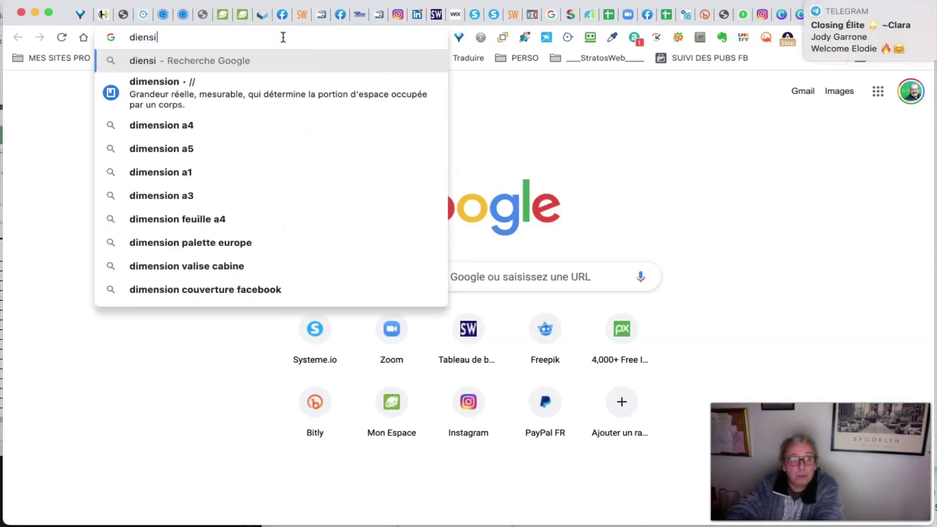
{"action": "type", "text": "m"}
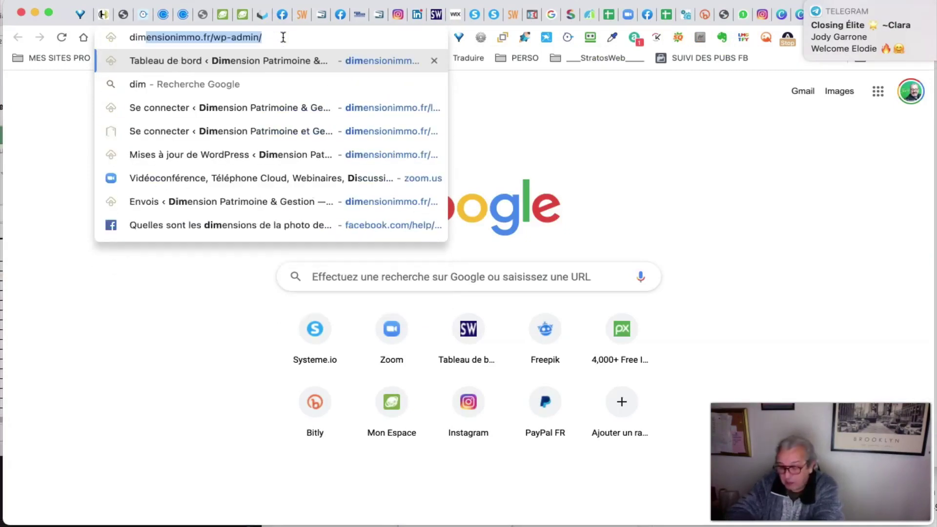
{"action": "type", "text": "ensions photo "}
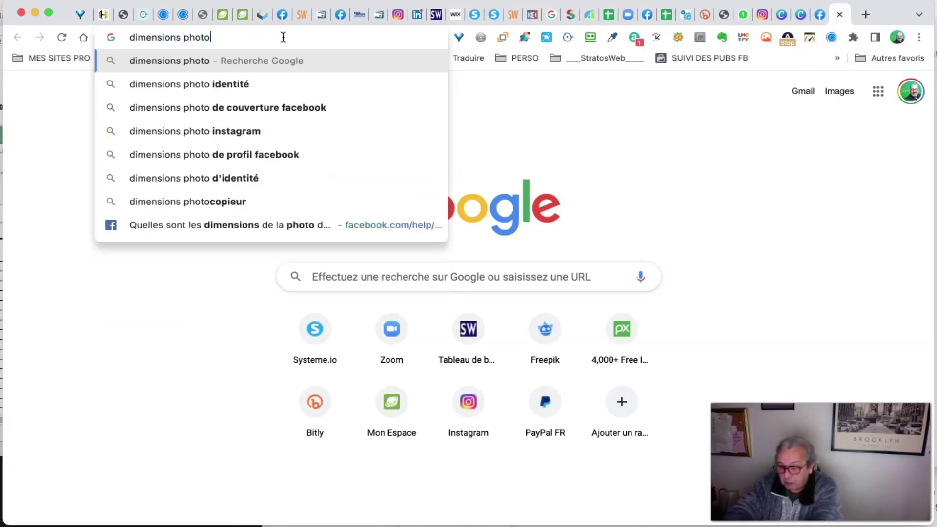
{"action": "type", "text": "couverture "}
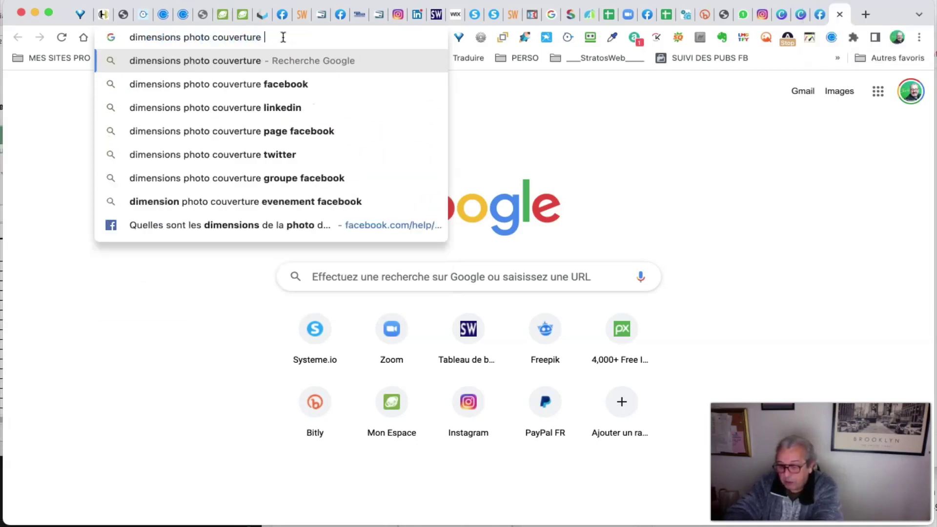
{"action": "type", "text": "facebook"}
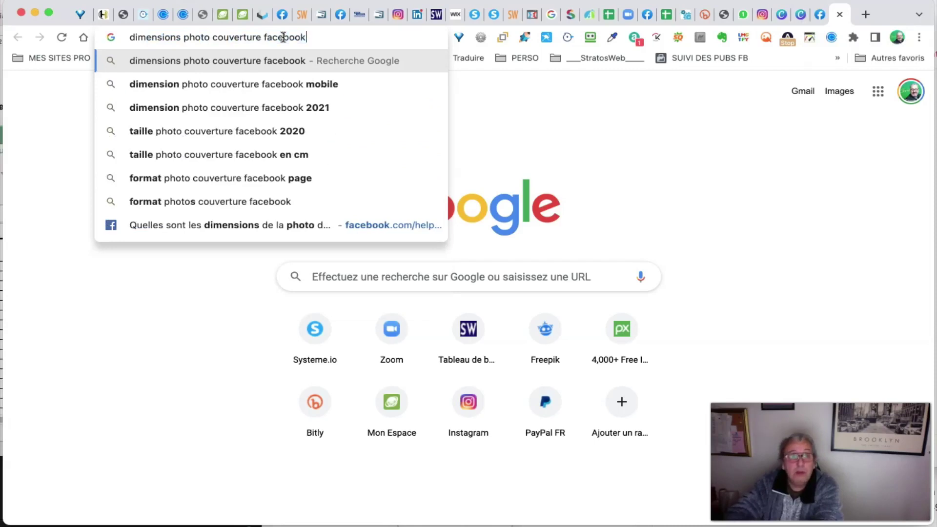
{"action": "key", "text": "Return"}
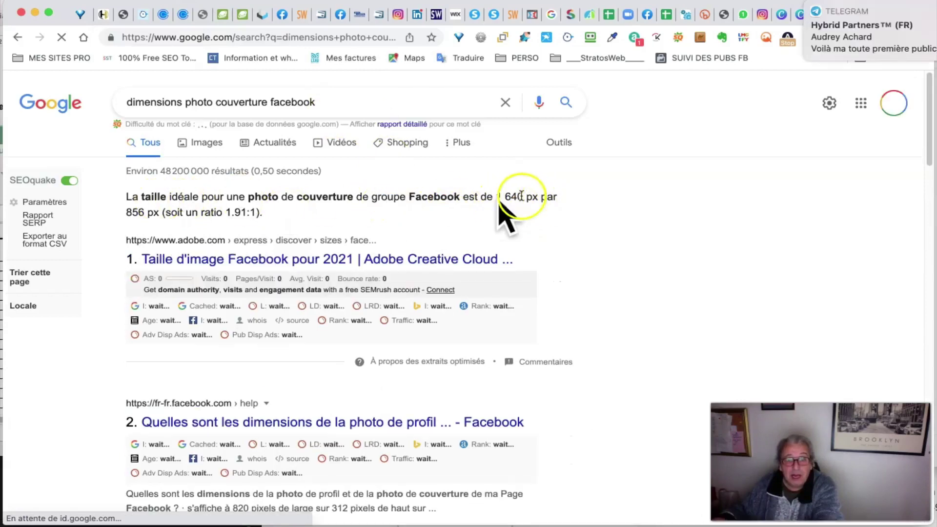
Close Canva's custom dimensions form and reread the recommended Facebook cover size in the Google results
{"action": "left_click", "coordinate": [800, 15]}
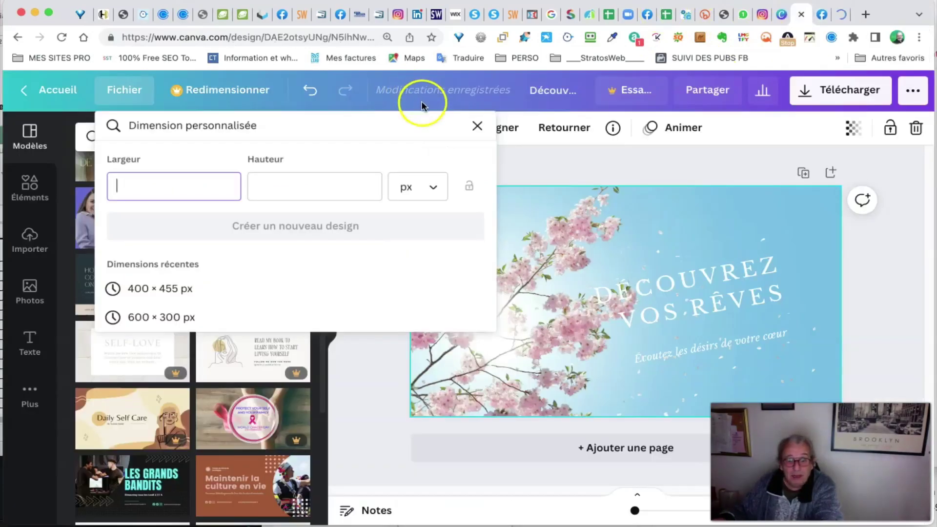
{"action": "left_click", "coordinate": [478, 125]}
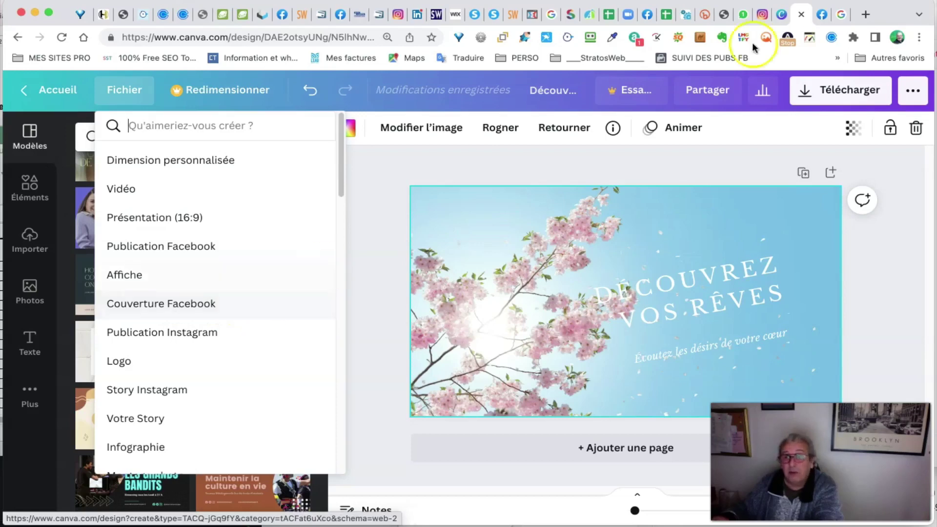
{"action": "left_click", "coordinate": [834, 16]}
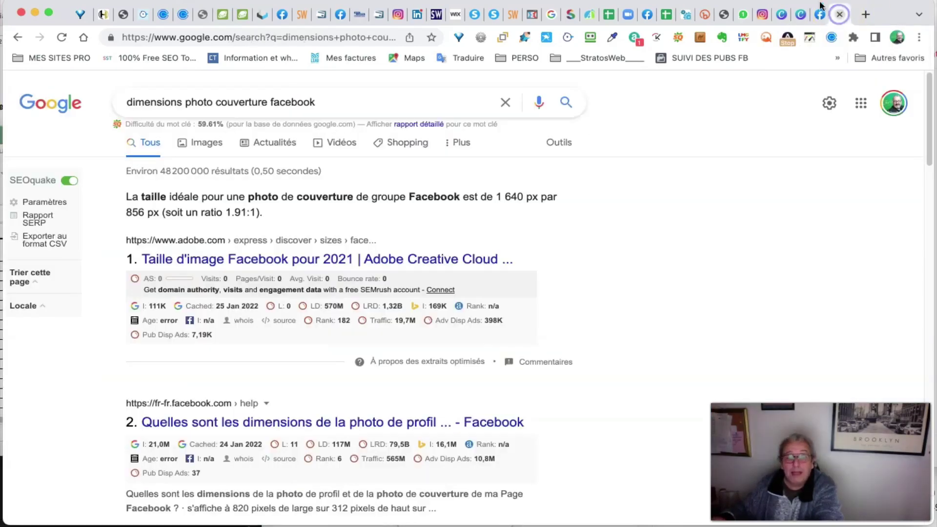
{"action": "scroll", "coordinate": [569, 244], "scroll_direction": "down", "scroll_amount": 2}
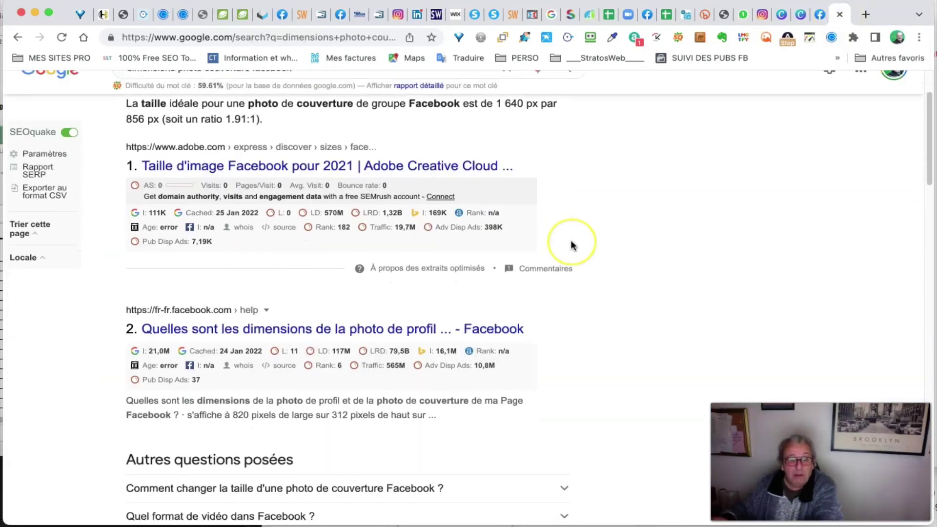
{"action": "scroll", "coordinate": [571, 244], "scroll_direction": "up", "scroll_amount": 2}
{"action": "scroll", "coordinate": [562, 239], "scroll_direction": "down", "scroll_amount": 1}
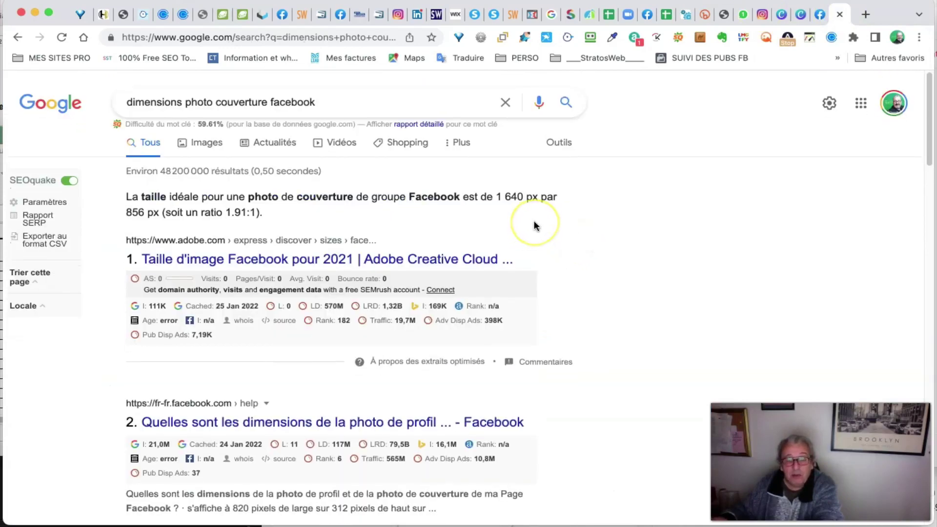
Filter the Google results to "Moins d'un an" and highlight the cover width and height in the featured answer
{"action": "left_click", "coordinate": [559, 147]}
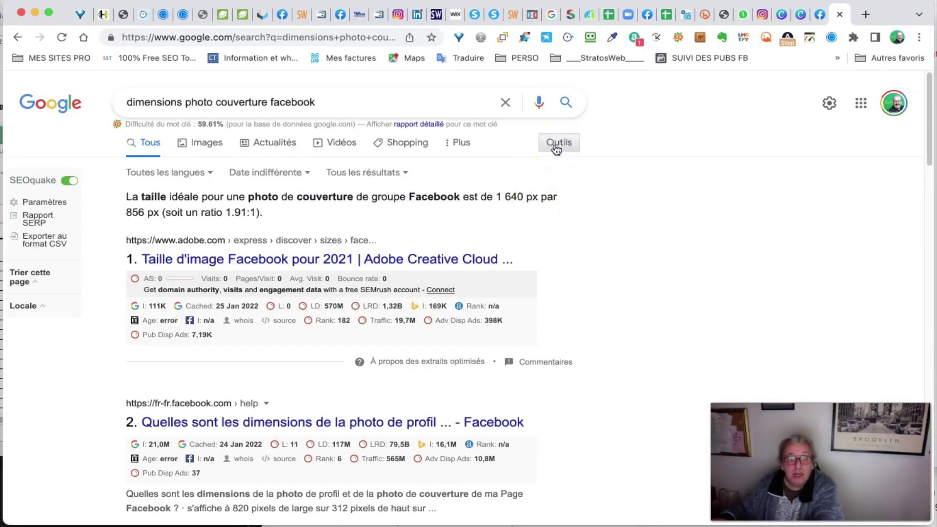
{"action": "left_click", "coordinate": [280, 174]}
{"action": "left_click", "coordinate": [284, 295]}
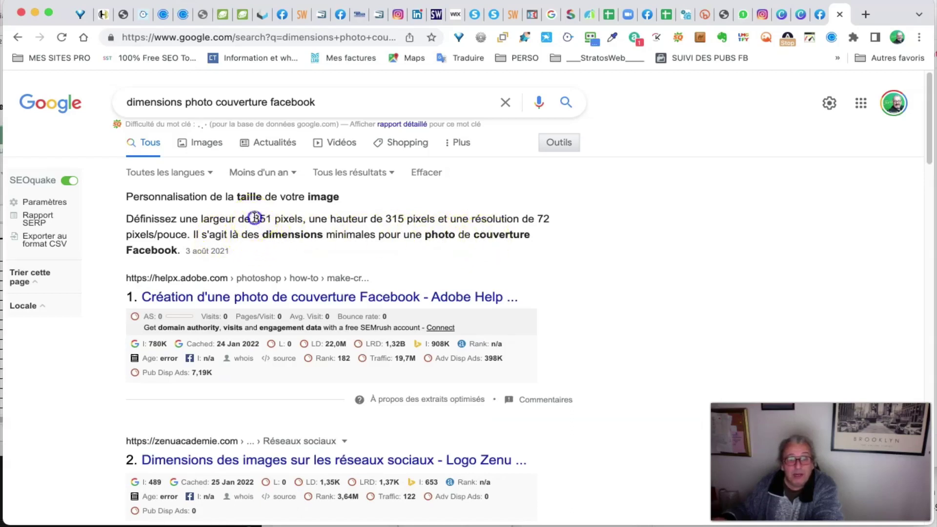
{"action": "left_click_drag", "start_coordinate": [283, 218], "coordinate": [414, 219]}
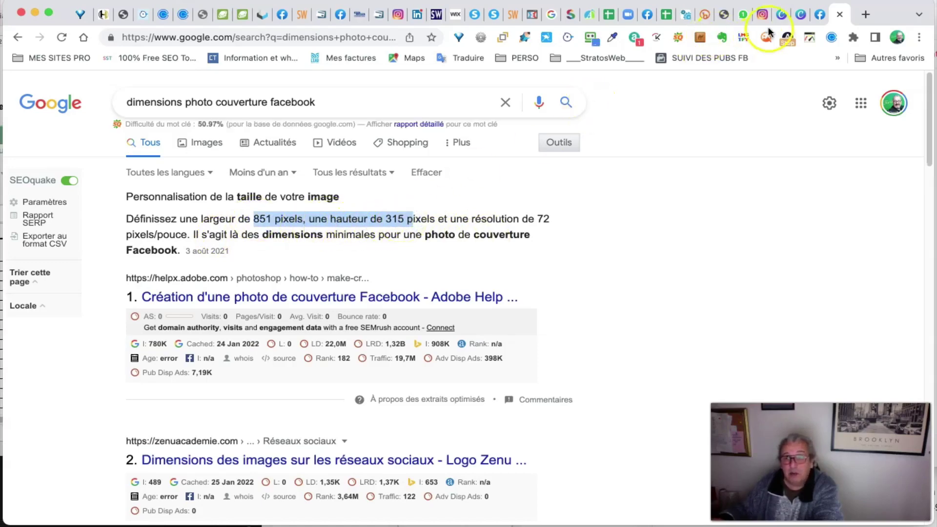
Create a custom 851 × 315 px design in Canva and compare its format with the Facebook profile's cover banner
{"action": "left_click", "coordinate": [804, 15]}
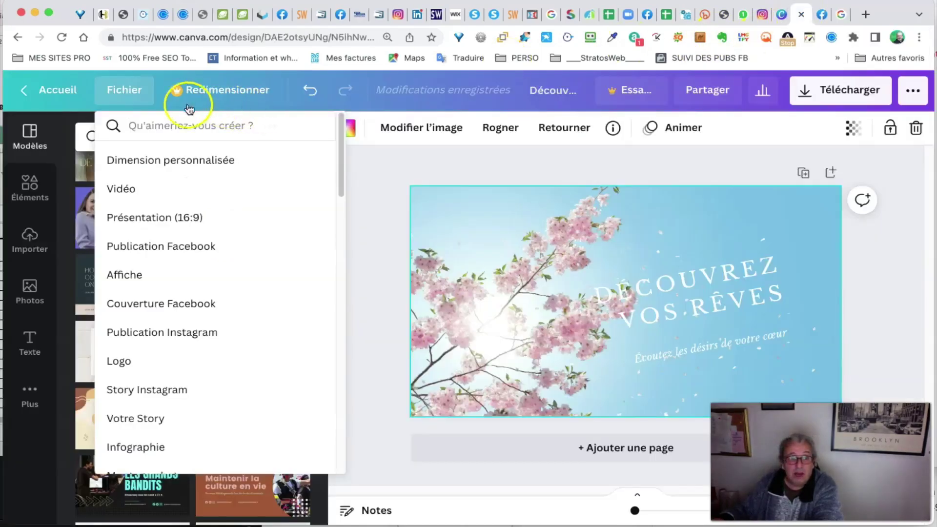
{"action": "left_click", "coordinate": [179, 161]}
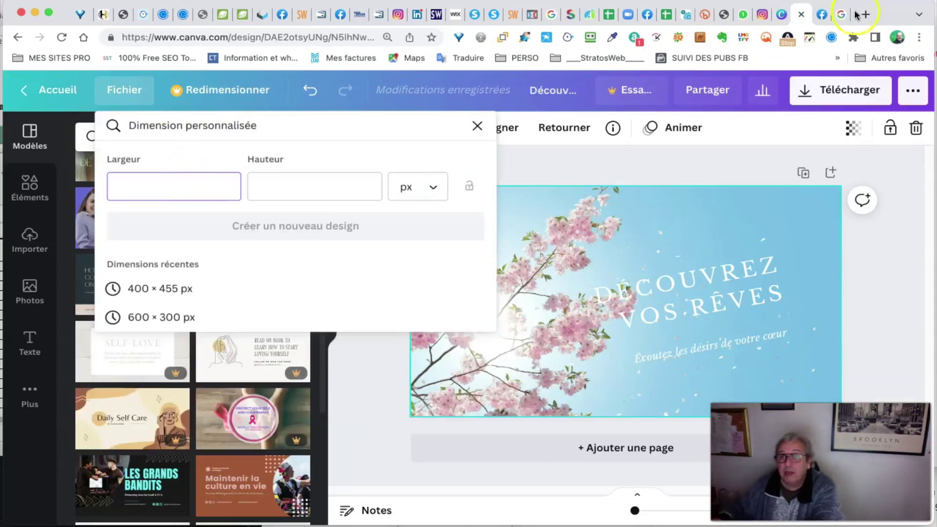
{"action": "left_click", "coordinate": [840, 14]}
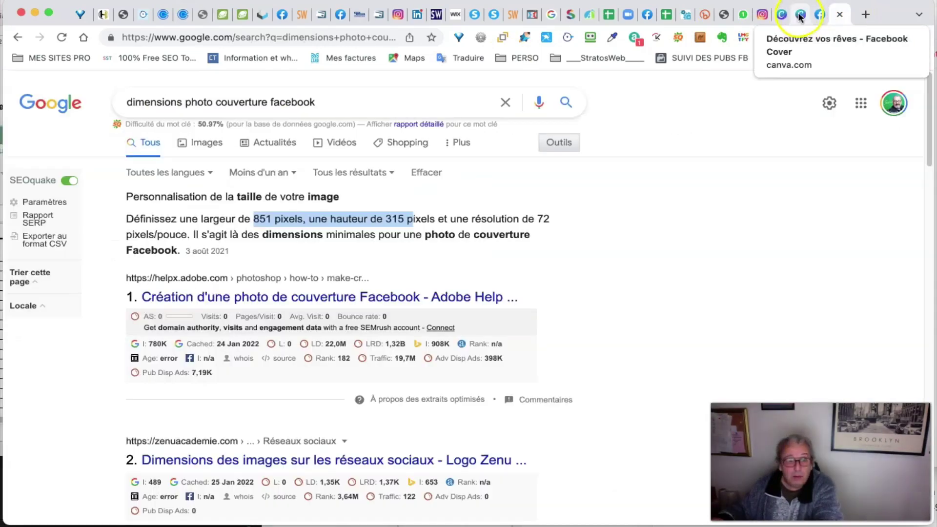
{"action": "left_click", "coordinate": [800, 15]}
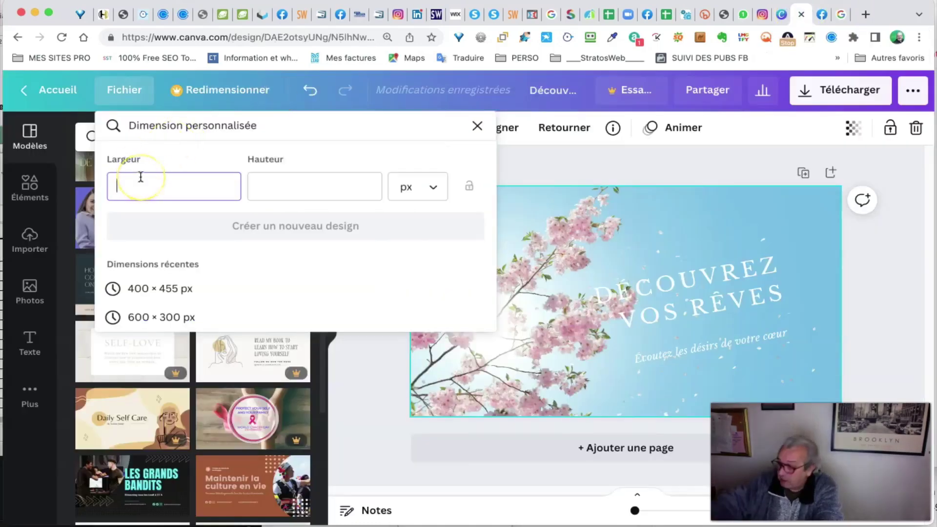
{"action": "key", "text": "Tab"}
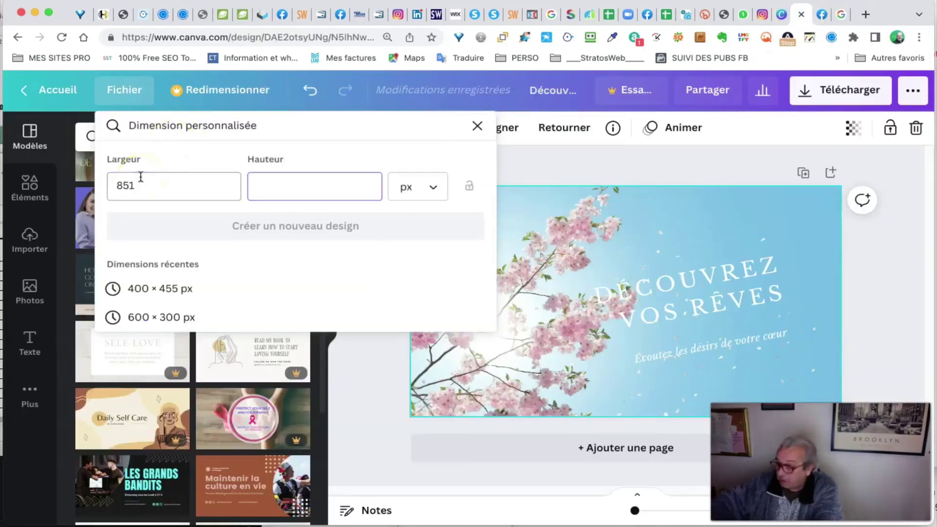
{"action": "type", "text": "315"}
{"action": "left_click", "coordinate": [176, 226]}
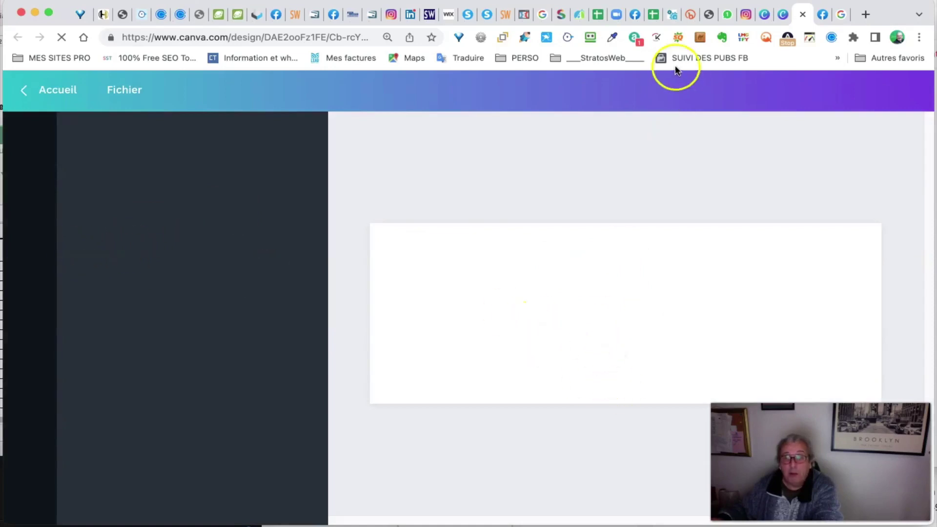
{"action": "left_click", "coordinate": [822, 16]}
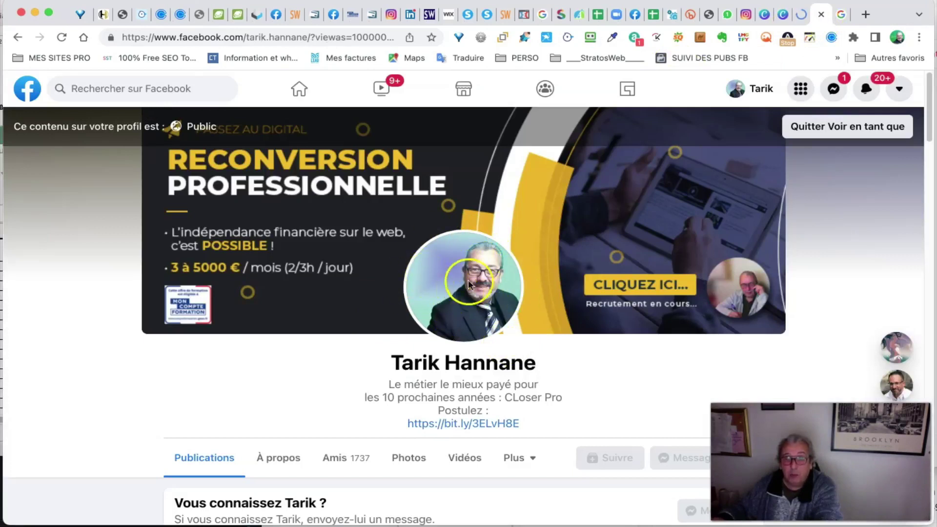
{"action": "left_click", "coordinate": [799, 14]}
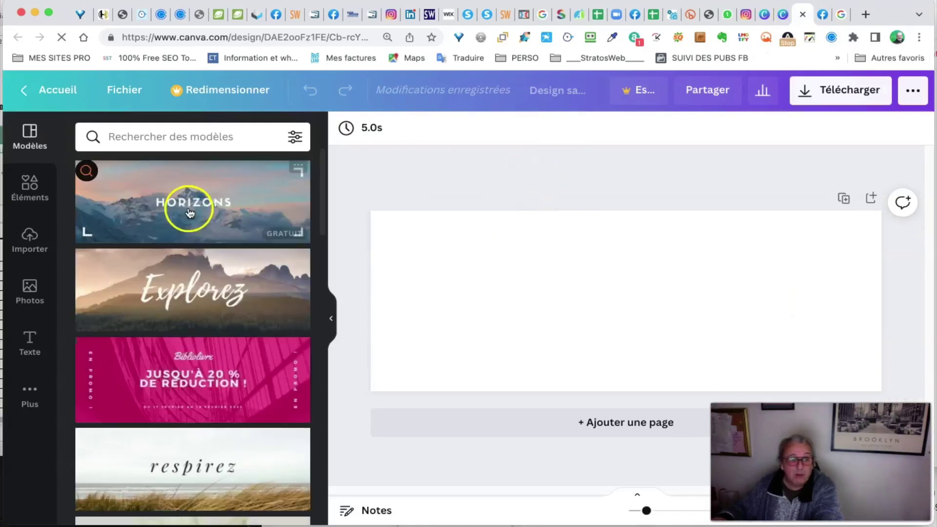
Upload the image envie-de-challenges.jpg from the Images folder to the Canva media library
{"action": "left_click", "coordinate": [30, 294]}
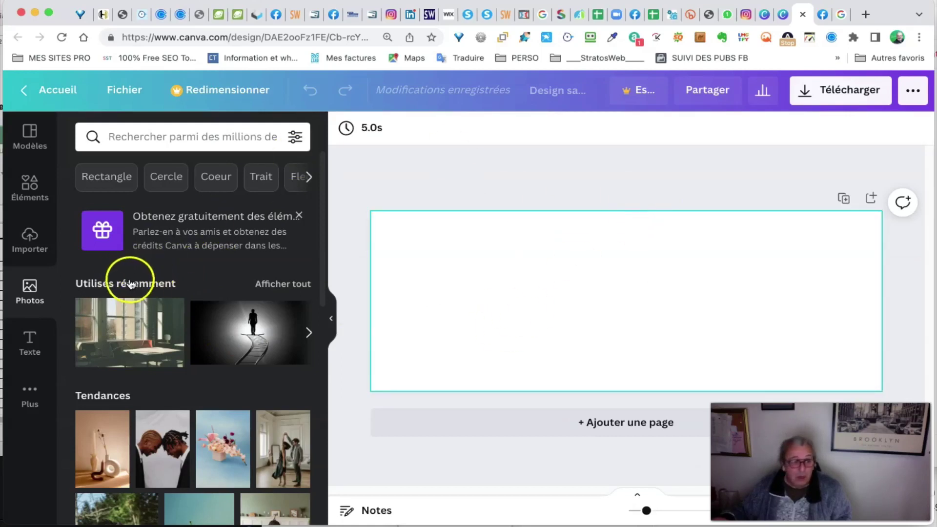
{"action": "left_click", "coordinate": [31, 239]}
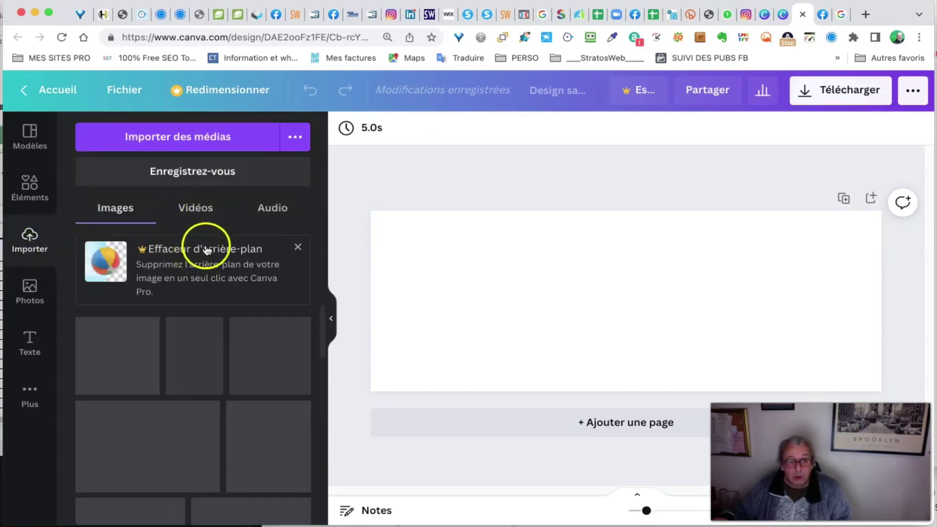
{"action": "left_click", "coordinate": [206, 139]}
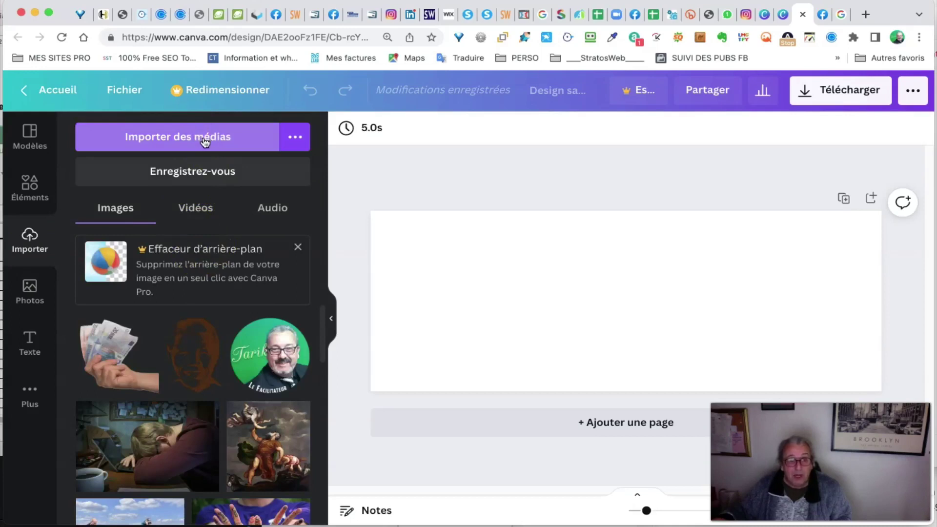
{"action": "left_click", "coordinate": [232, 138]}
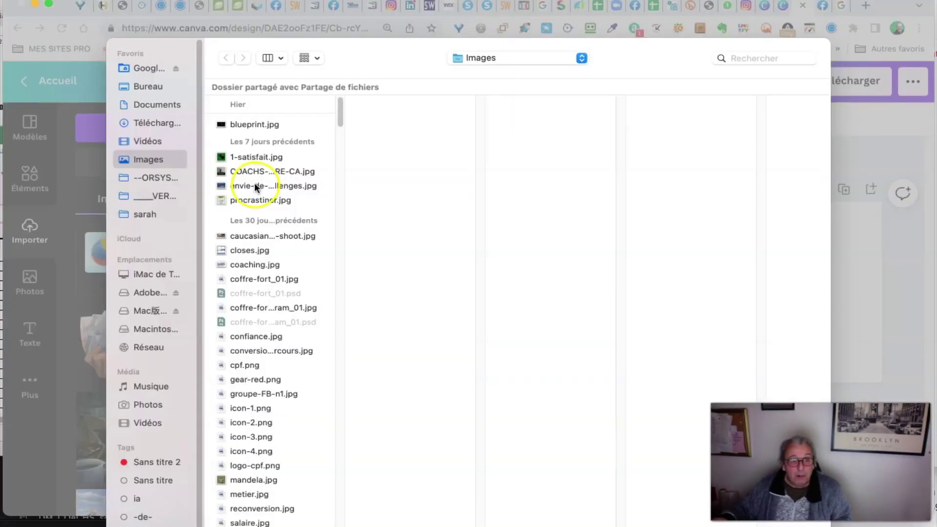
{"action": "left_click", "coordinate": [254, 186]}
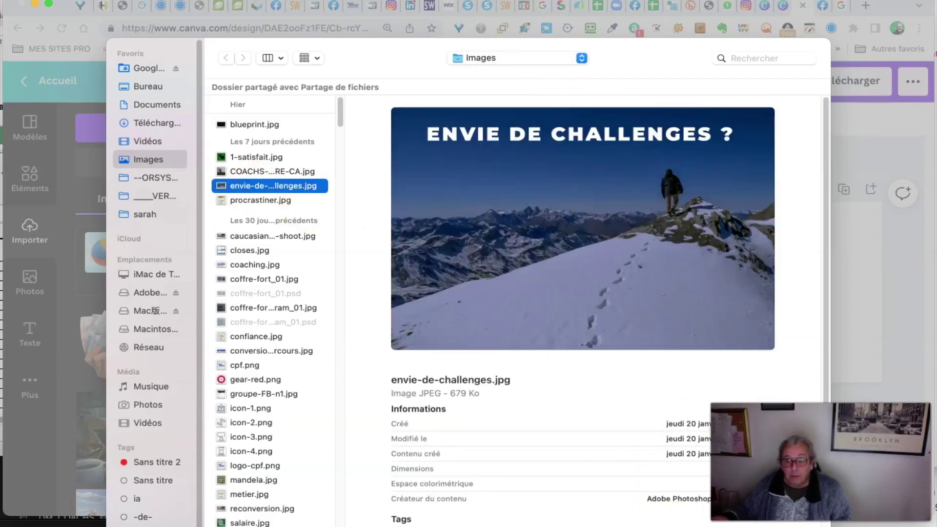
{"action": "left_click", "coordinate": [695, 452]}
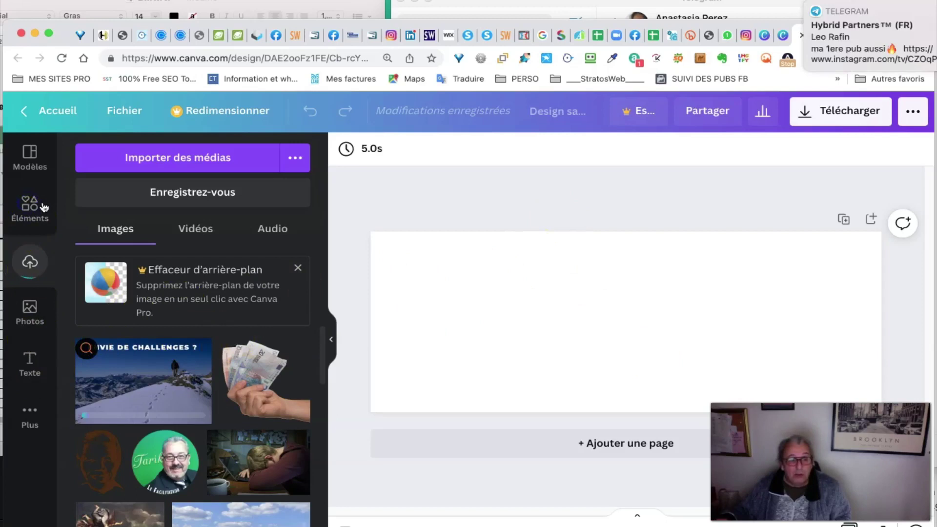
Place the uploaded "ENVIE DE CHALLENGES ?" photo on the page, enlarge it to about 872 × 579, and position it to fill the cover with its title showing
{"action": "left_click", "coordinate": [43, 207]}
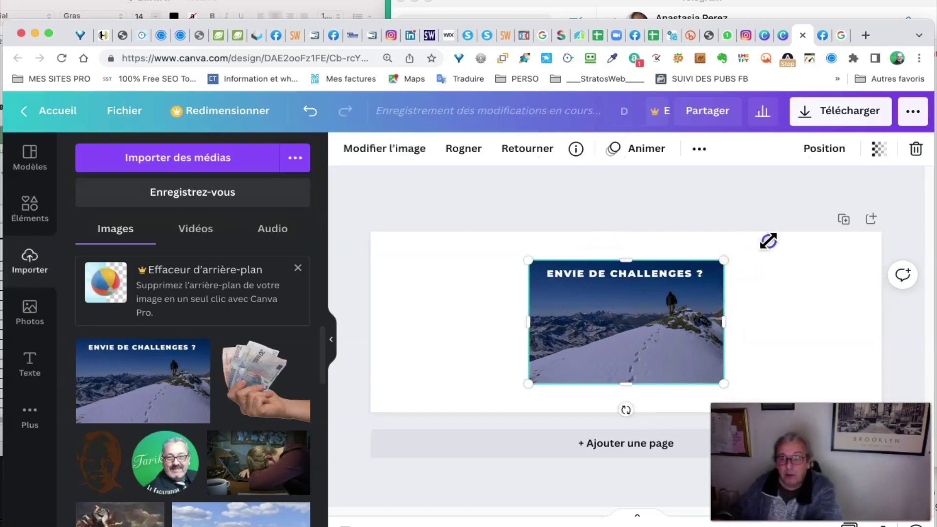
{"action": "left_click_drag", "start_coordinate": [804, 224], "coordinate": [831, 216]}
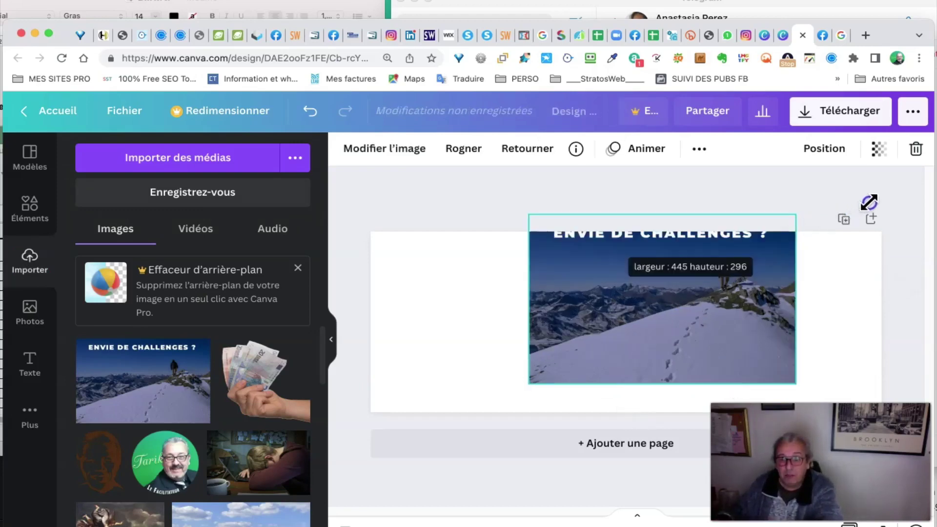
{"action": "left_click_drag", "start_coordinate": [897, 195], "coordinate": [423, 427]}
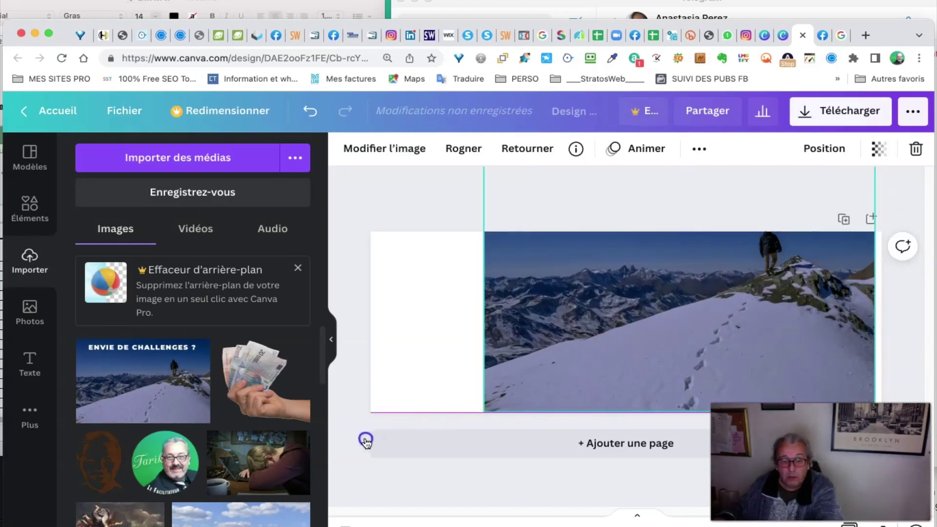
{"action": "left_click_drag", "start_coordinate": [349, 443], "coordinate": [351, 496]}
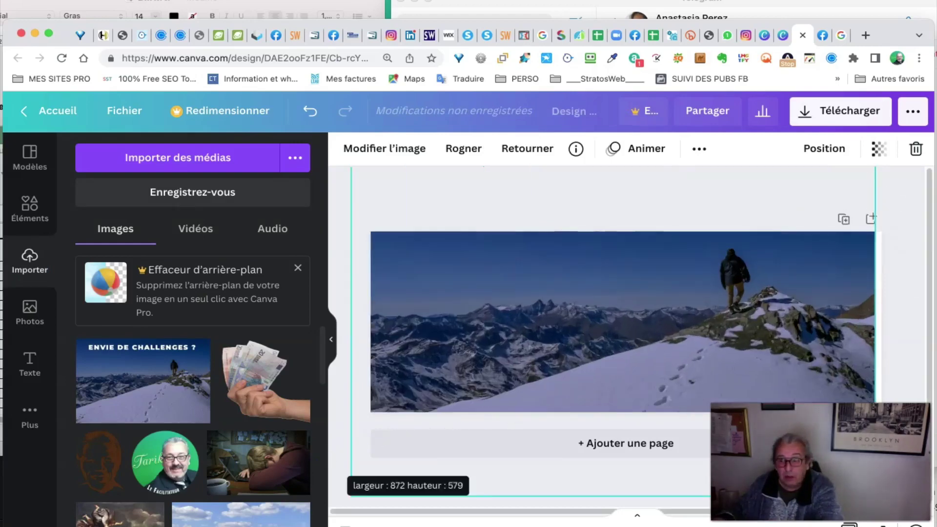
{"action": "left_click_drag", "start_coordinate": [604, 348], "coordinate": [604, 384]}
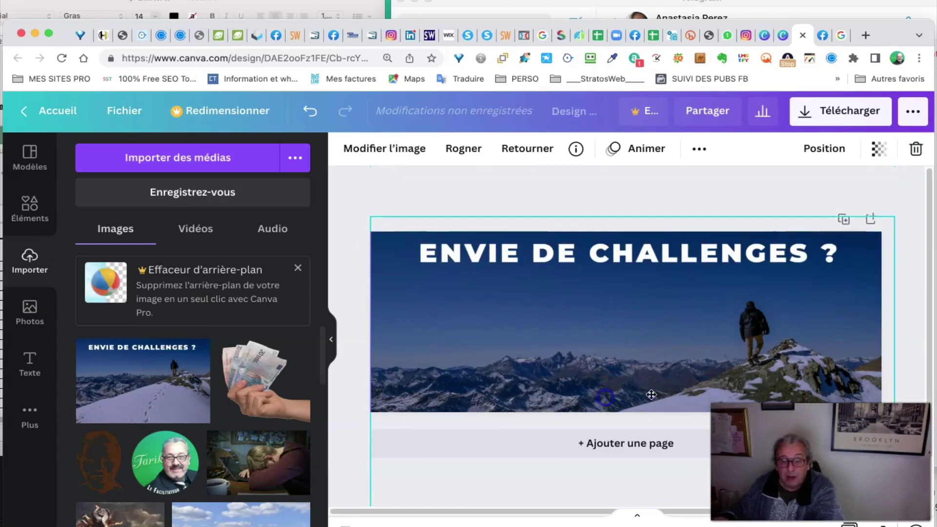
{"action": "left_click", "coordinate": [586, 386]}
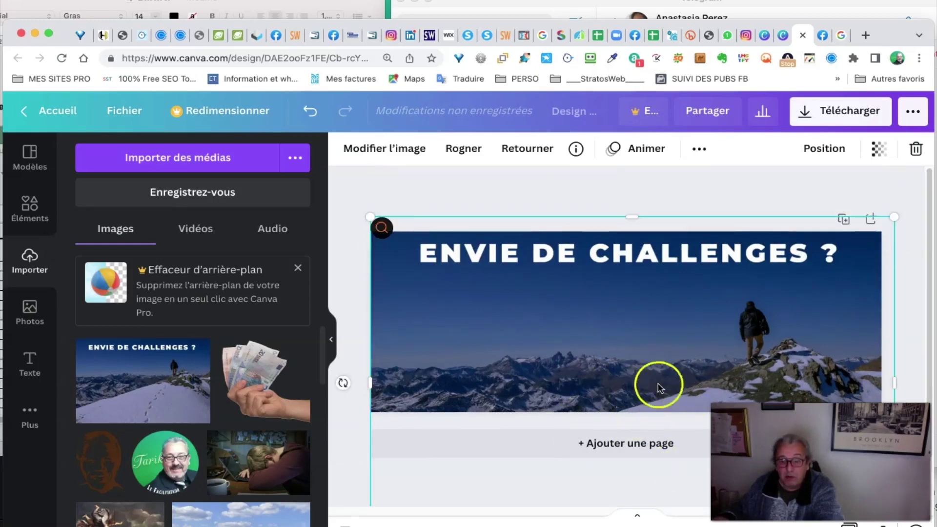
Add the thick rounded arch from the full "Lignes et formes" collection to the cover
{"action": "left_click", "coordinate": [29, 210]}
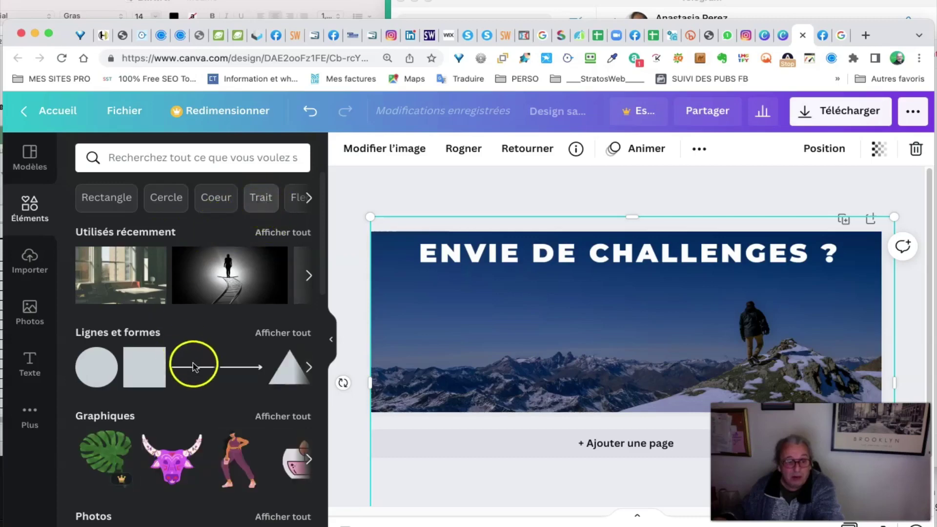
{"action": "scroll", "coordinate": [157, 332], "scroll_direction": "down", "scroll_amount": 3}
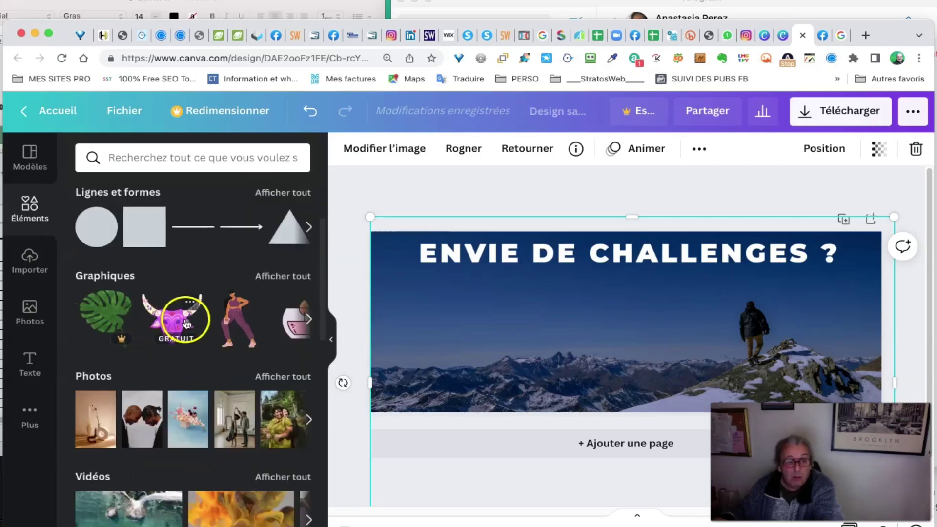
{"action": "scroll", "coordinate": [186, 324], "scroll_direction": "up", "scroll_amount": 2}
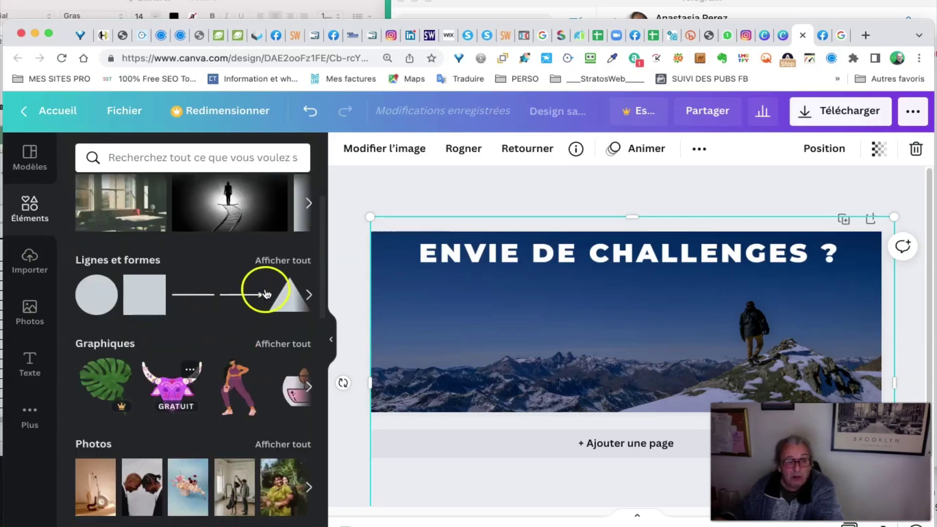
{"action": "left_click", "coordinate": [277, 268]}
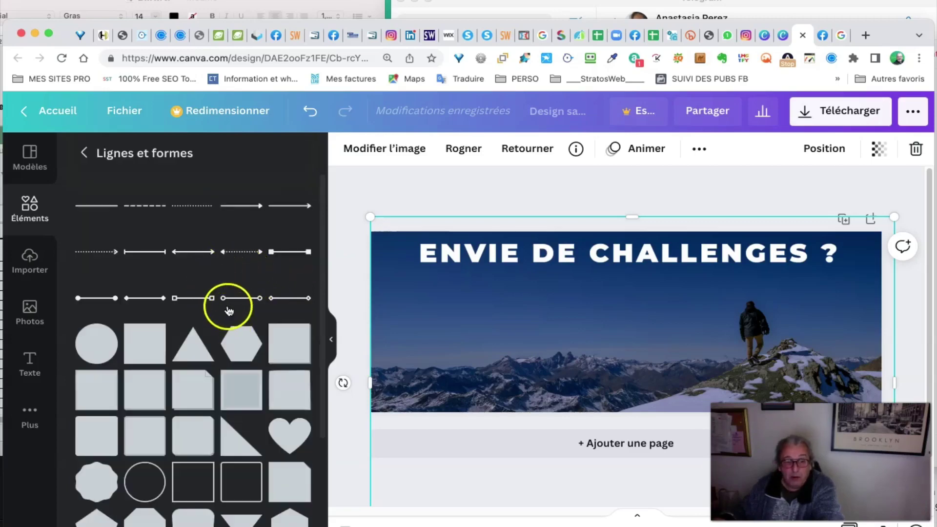
{"action": "scroll", "coordinate": [229, 312], "scroll_direction": "down", "scroll_amount": 5}
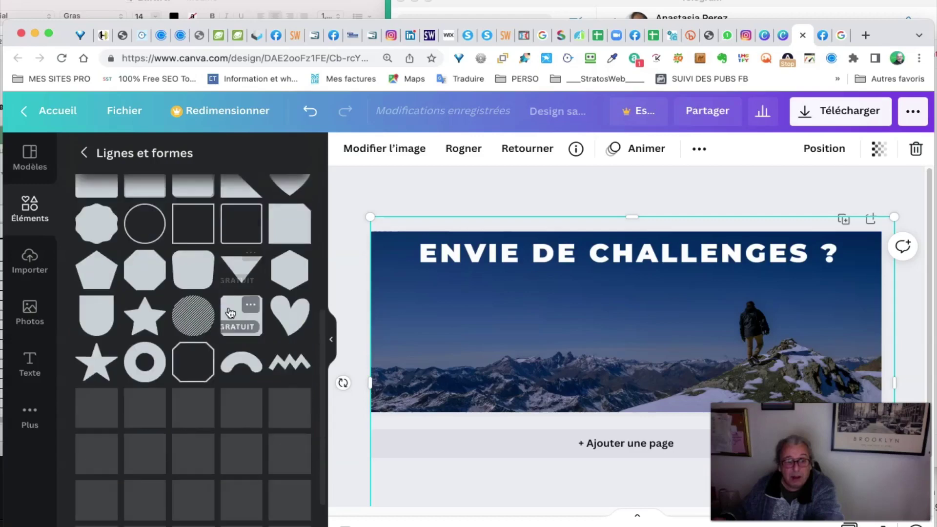
{"action": "scroll", "coordinate": [230, 313], "scroll_direction": "down", "scroll_amount": 1}
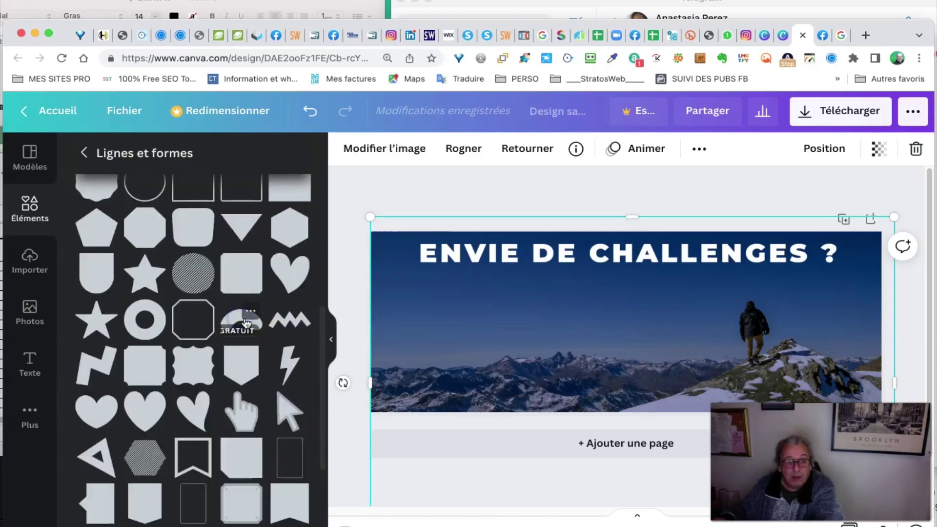
{"action": "left_click", "coordinate": [241, 325]}
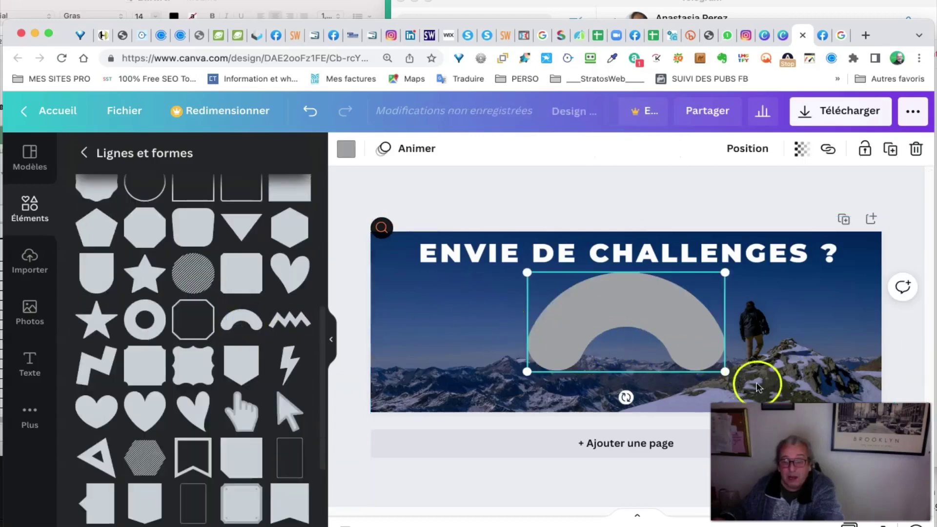
Rotate the arch about 40°, shrink it, and move it into the cover's lower-left corner so it is partly cut off
{"action": "left_click_drag", "start_coordinate": [624, 395], "coordinate": [576, 381]}
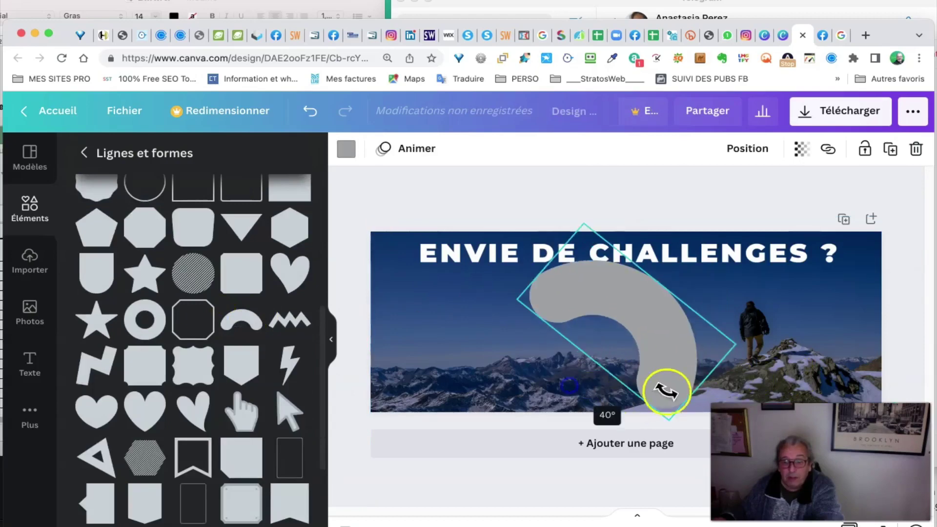
{"action": "left_click_drag", "start_coordinate": [668, 419], "coordinate": [436, 417]}
{"action": "left_click", "coordinate": [508, 211]}
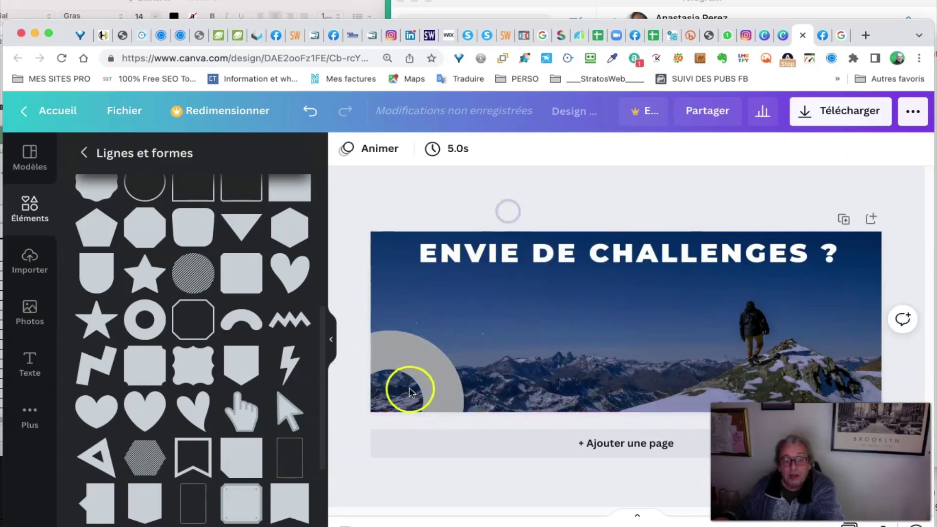
Recolor the corner arch with the lime green brand color and deselect it
{"action": "left_click", "coordinate": [442, 371]}
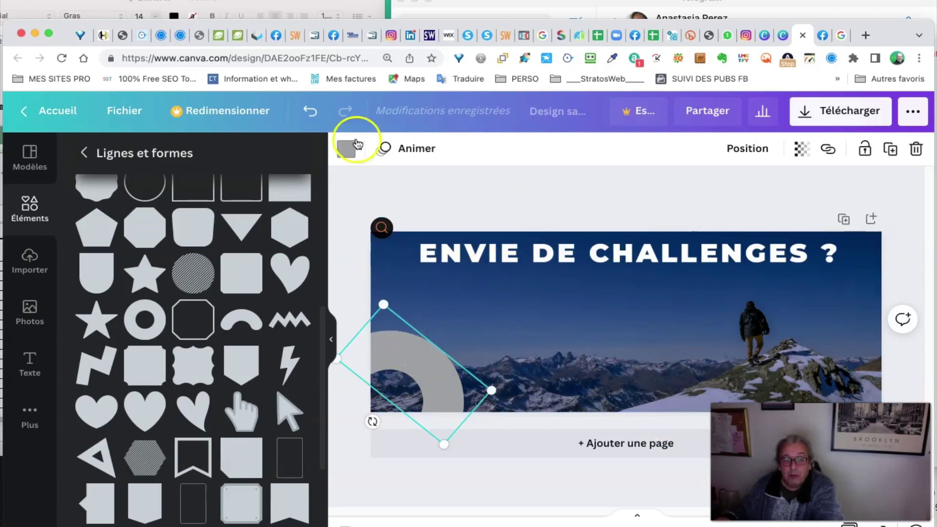
{"action": "left_click", "coordinate": [346, 149]}
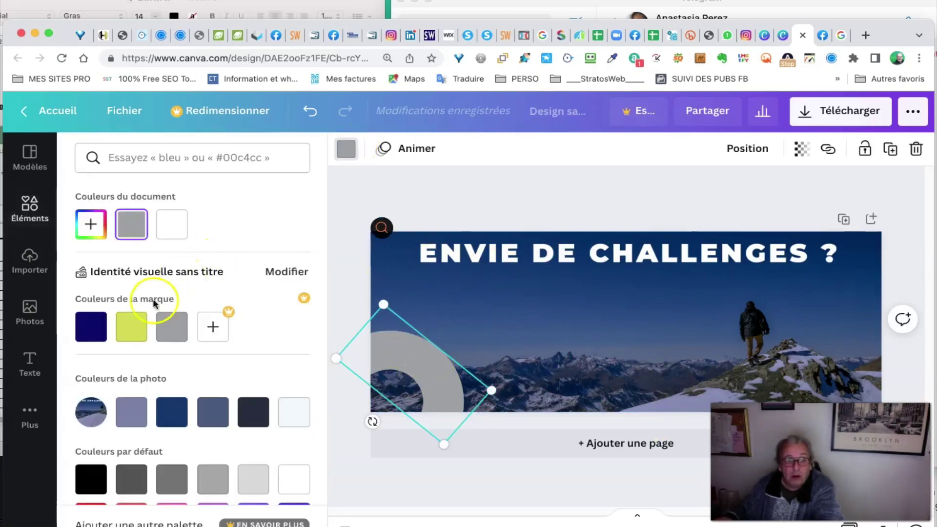
{"action": "left_click", "coordinate": [137, 321]}
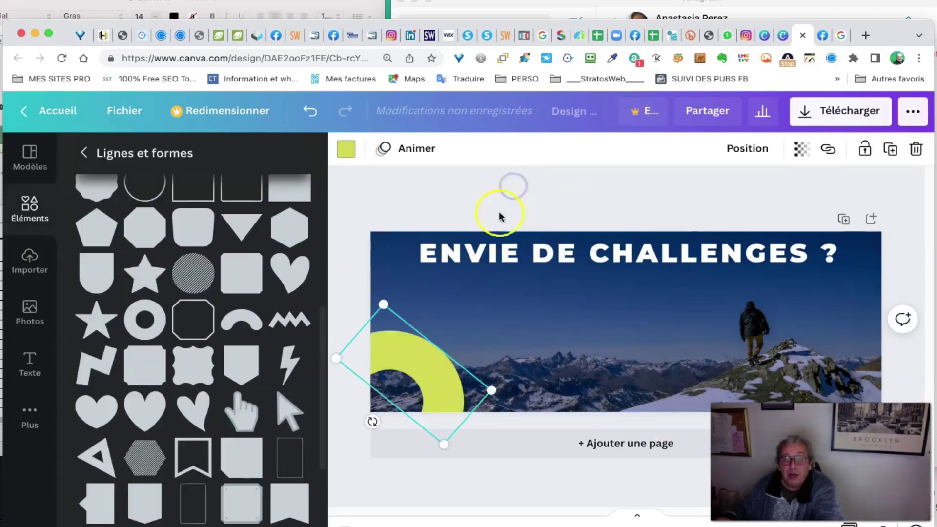
{"action": "left_click", "coordinate": [663, 367]}
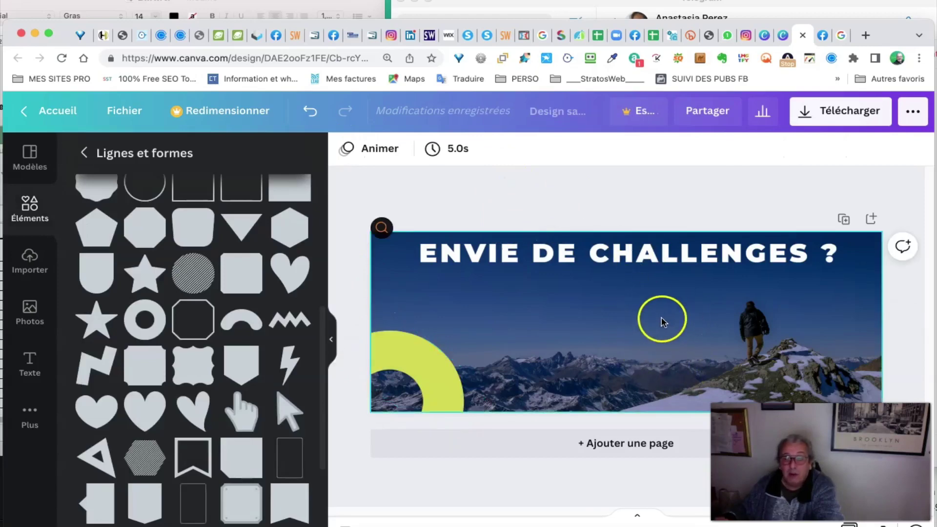
Download the 851 × 315 px design with JPG as the file type
{"action": "left_click", "coordinate": [826, 109]}
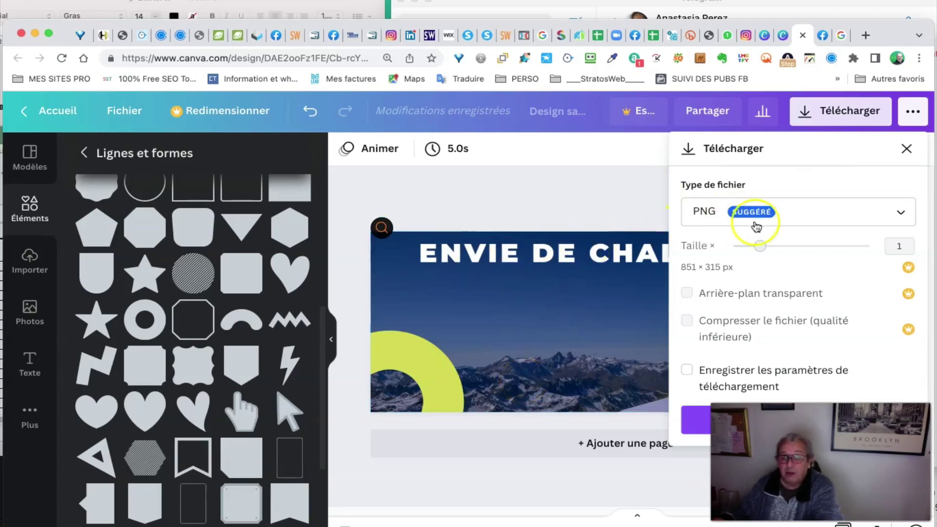
{"action": "left_click", "coordinate": [886, 213]}
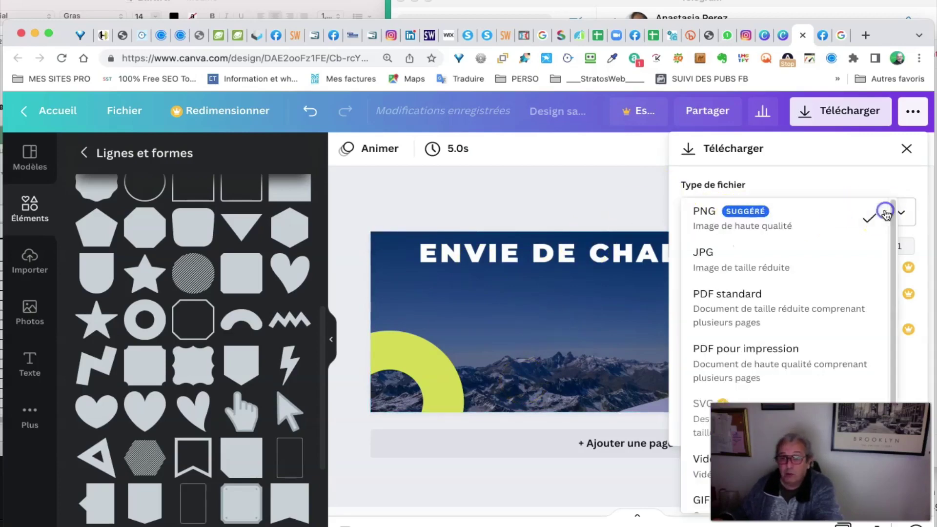
{"action": "left_click", "coordinate": [722, 263]}
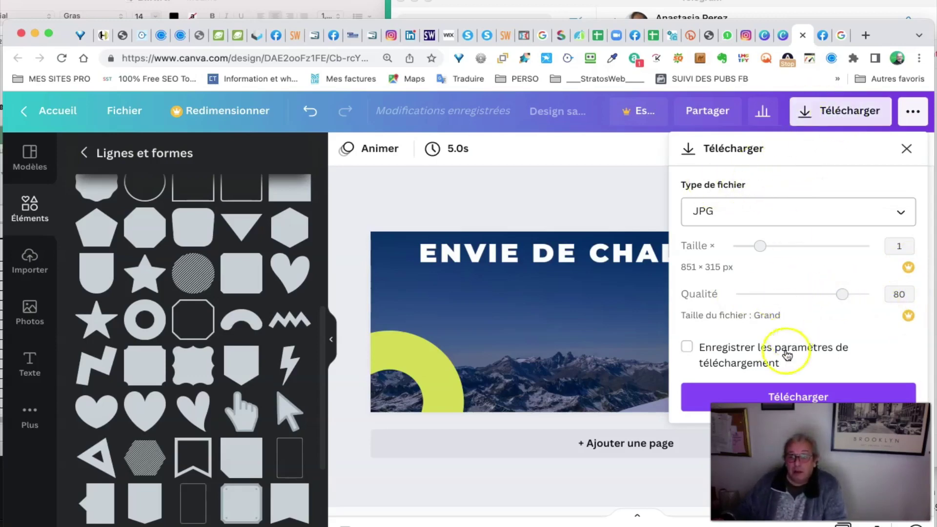
{"action": "left_click", "coordinate": [795, 394]}
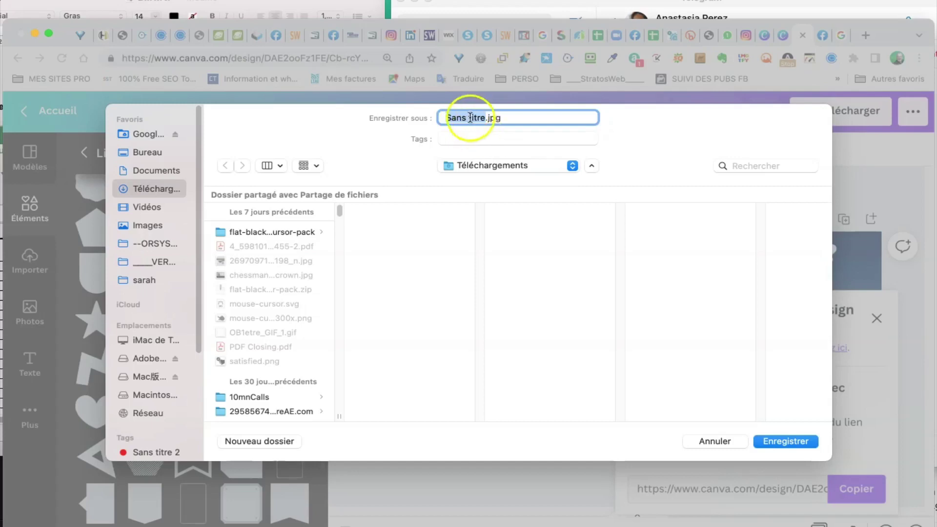
Save the download as test-image.jpg in the Téléchargements folder and show the saved file in Finder
{"action": "left_click_drag", "start_coordinate": [483, 119], "coordinate": [432, 112]}
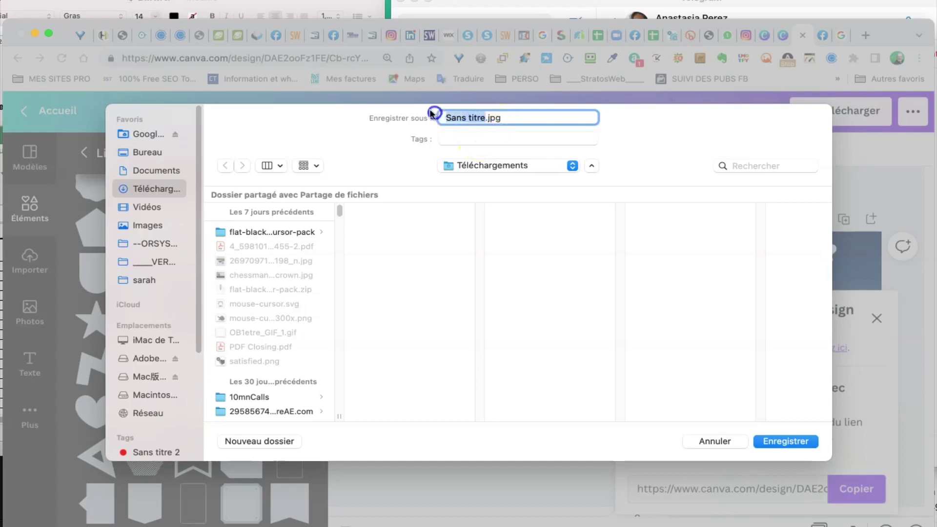
{"action": "type", "text": "test-"}
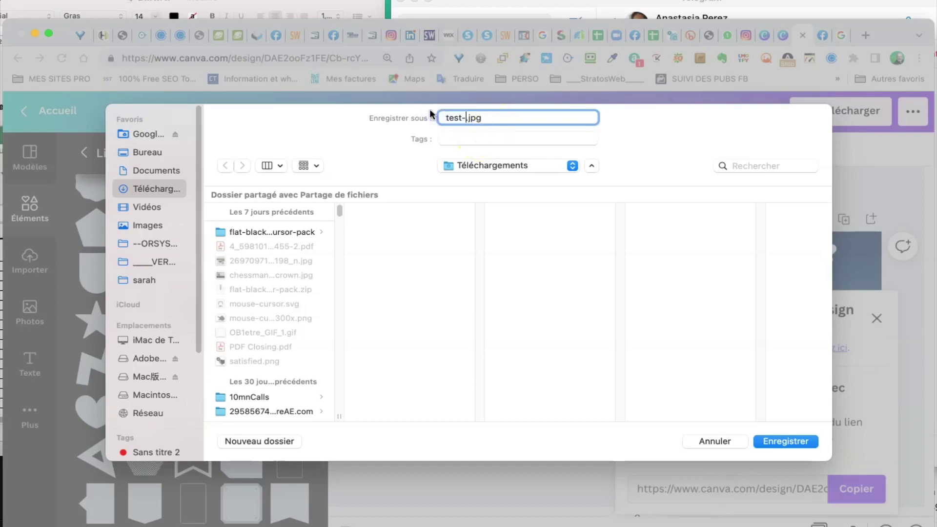
{"action": "type", "text": "image"}
{"action": "key", "text": "Return"}
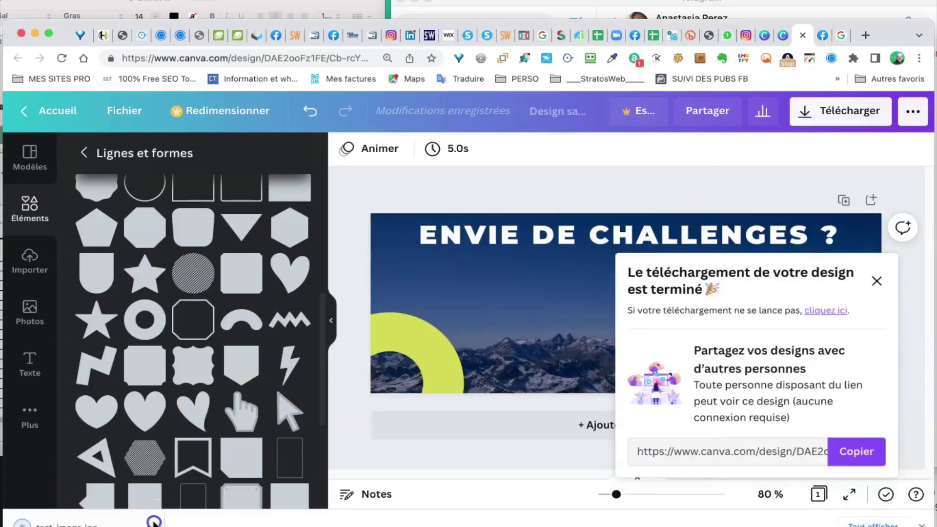
{"action": "left_click", "coordinate": [153, 522]}
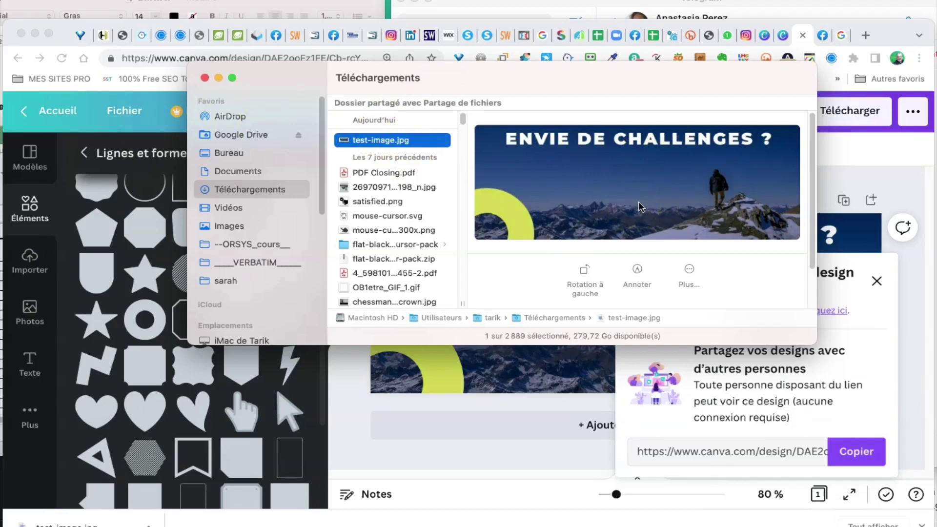
{"action": "left_click", "coordinate": [822, 36]}
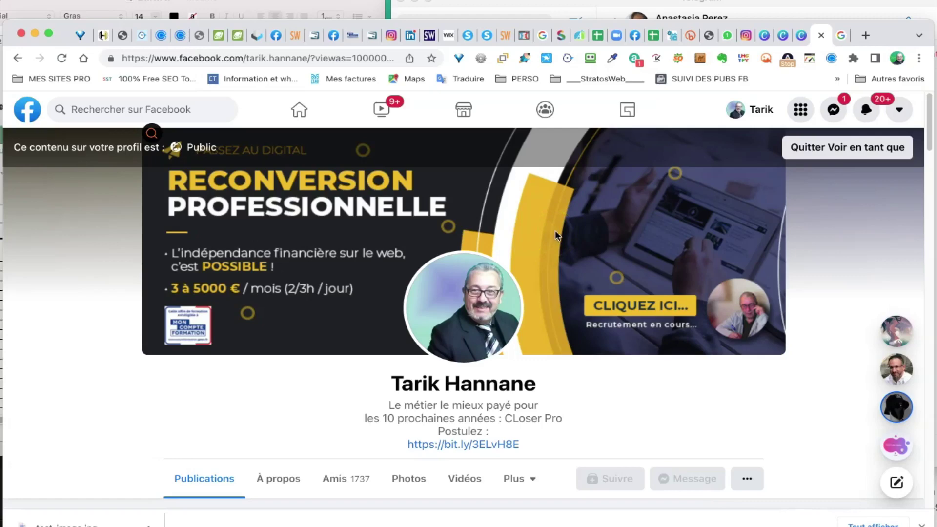
{"action": "left_click", "coordinate": [801, 35]}
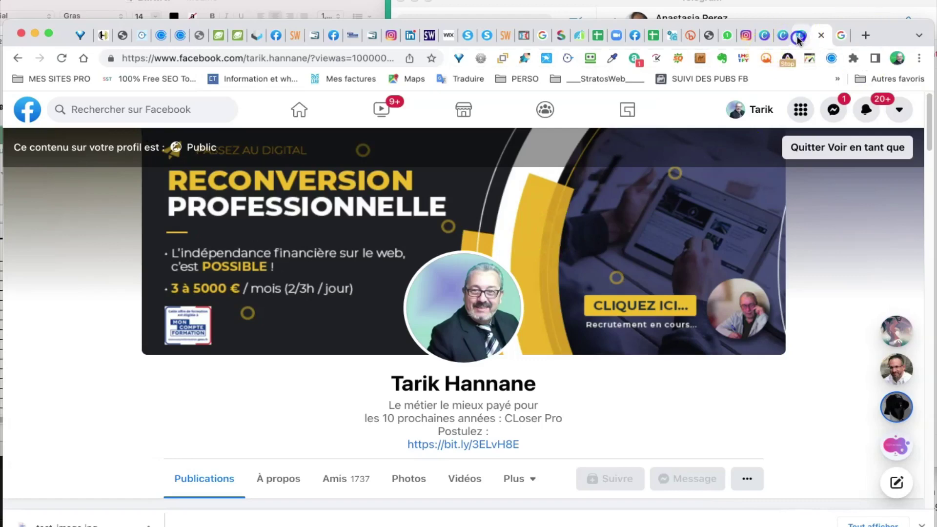
{"action": "key", "text": "super+alt+Left"}
{"action": "left_click", "coordinate": [220, 58]}
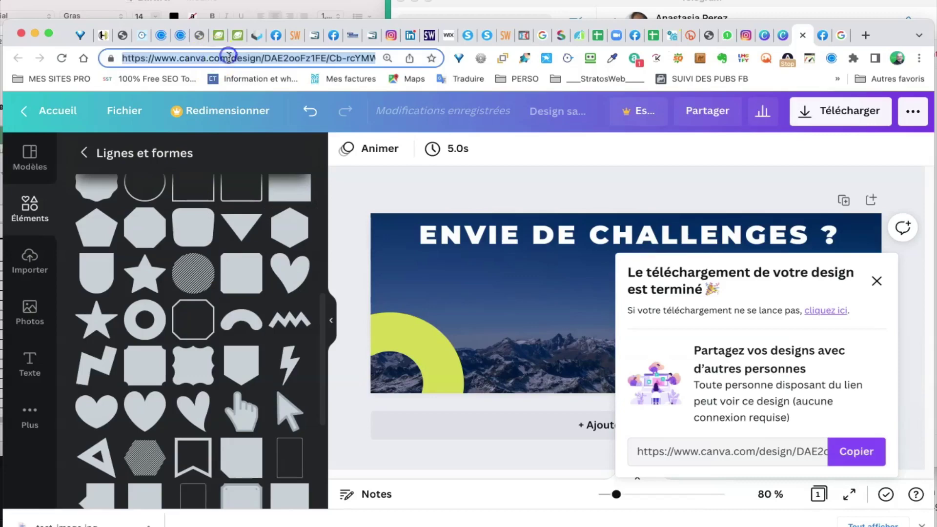
{"action": "left_click", "coordinate": [228, 59]}
{"action": "left_click_drag", "start_coordinate": [188, 59], "coordinate": [148, 59]}
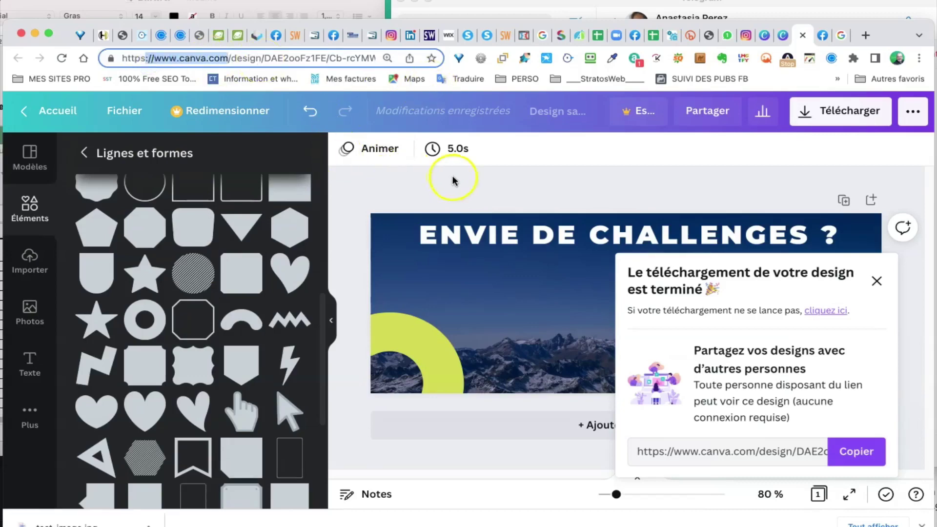
Return to the Canva home page and browse all saved designs under "Tous vos designs"
{"action": "left_click", "coordinate": [51, 115]}
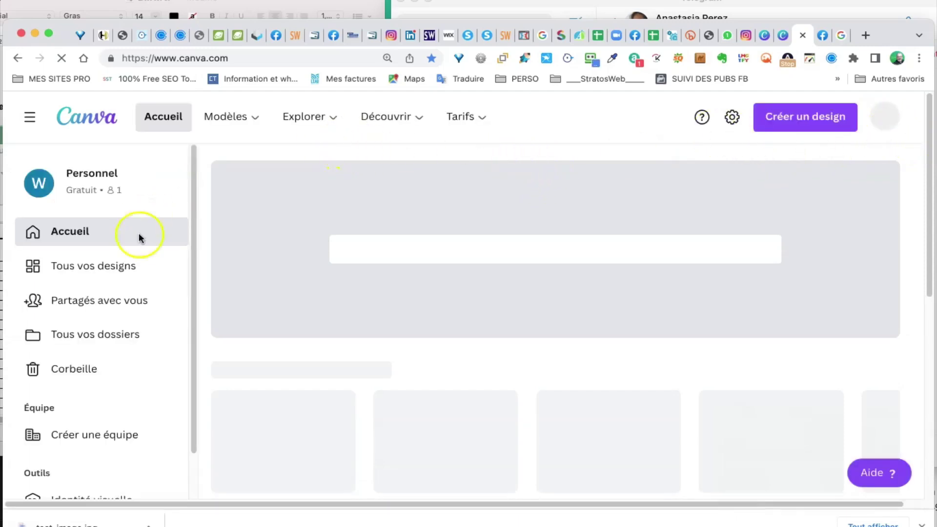
{"action": "left_click", "coordinate": [74, 268]}
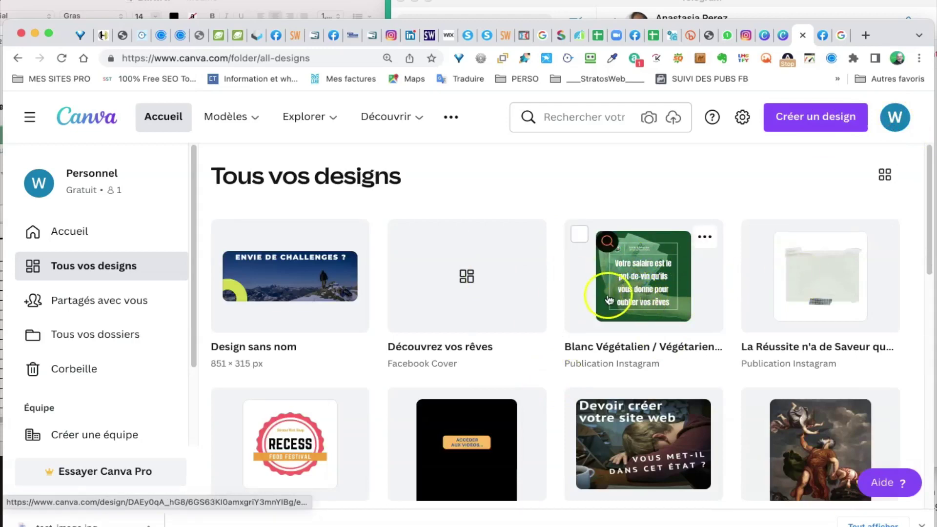
{"action": "scroll", "coordinate": [562, 321], "scroll_direction": "down", "scroll_amount": 2}
{"action": "scroll", "coordinate": [562, 323], "scroll_direction": "down", "scroll_amount": 3}
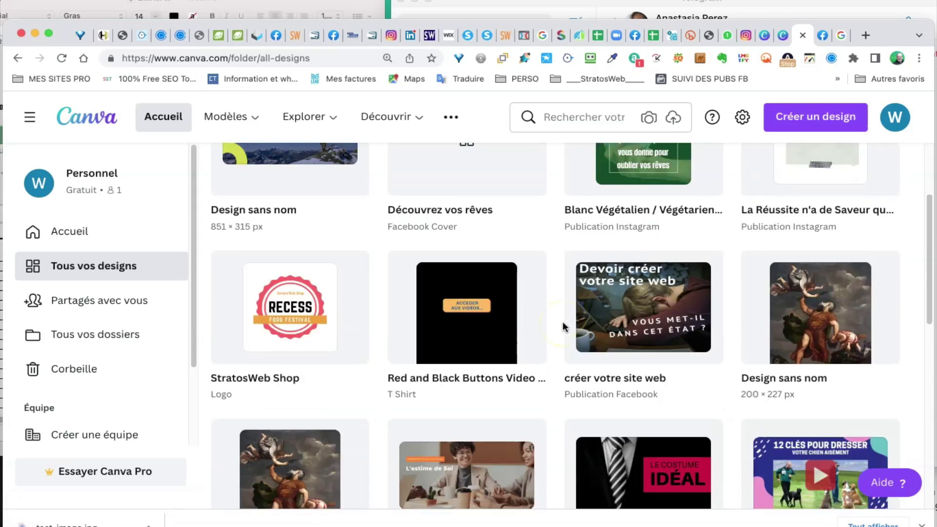